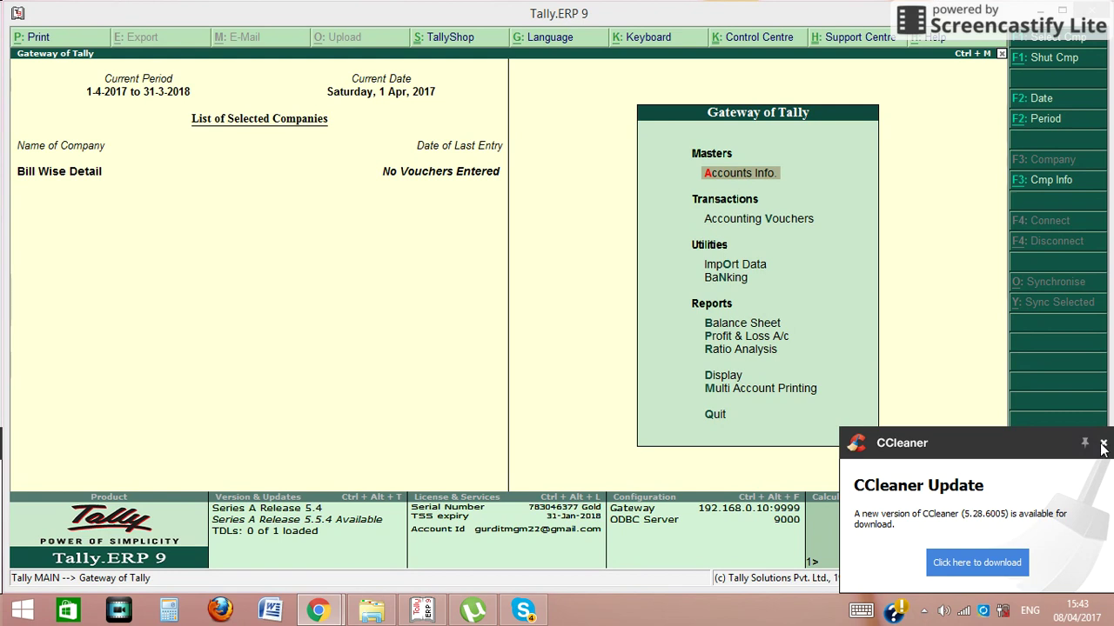
Dismiss the CCleaner update notice and set Maintain bill-wise details to Yes in the company's accounting features.
{"action": "left_click", "coordinate": [1102, 444]}
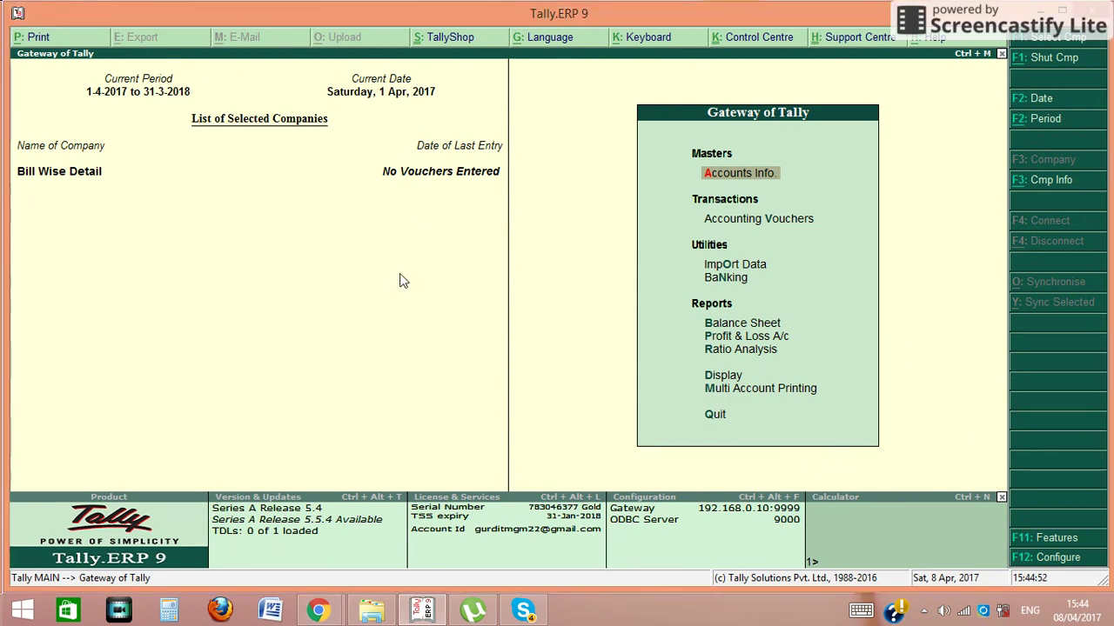
{"action": "key", "text": "F11"}
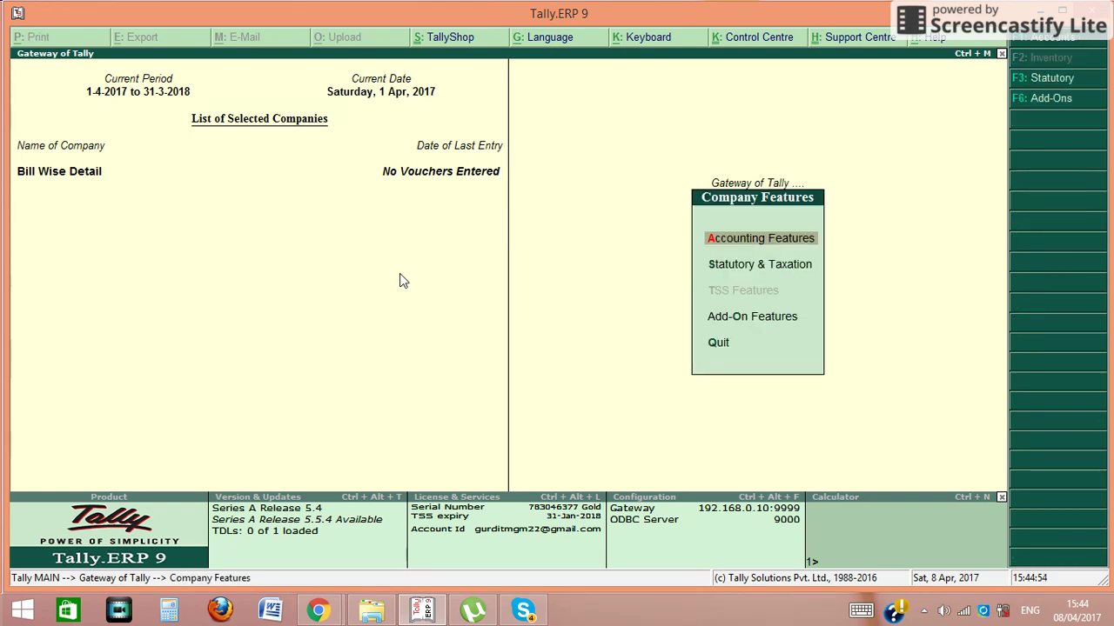
{"action": "key", "text": "Return"}
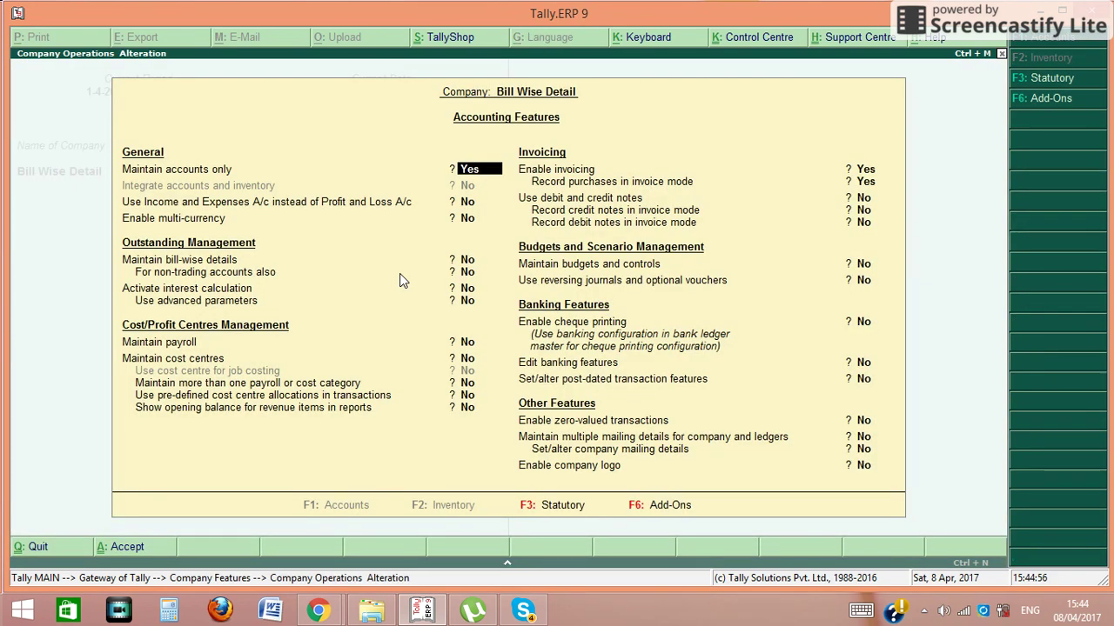
{"action": "key", "text": "Return"}
{"action": "key", "text": "Return"}
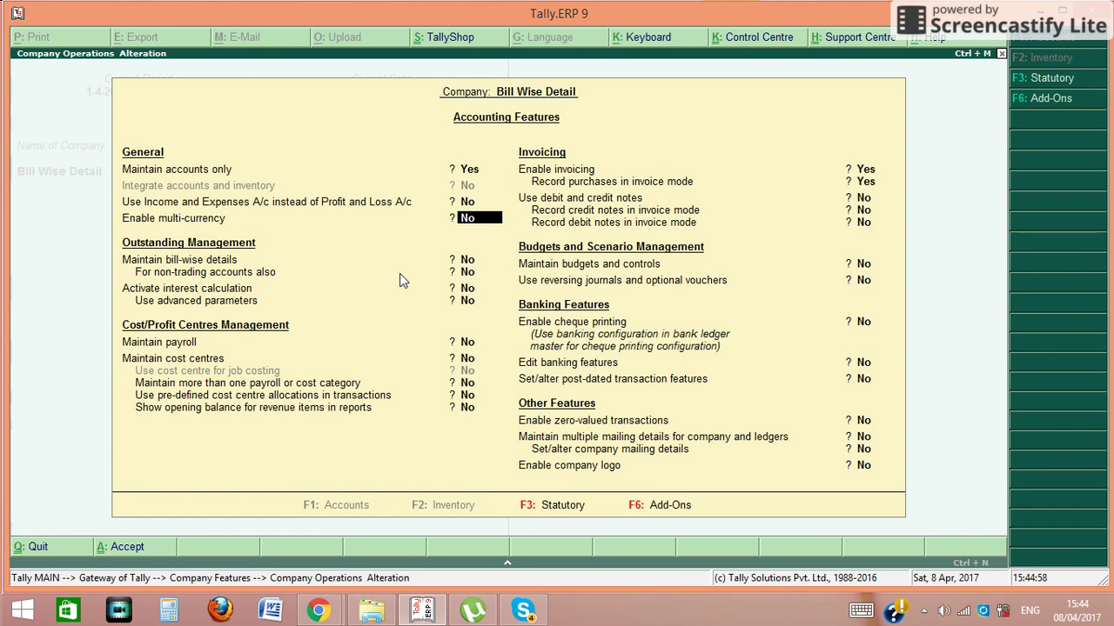
{"action": "key", "text": "Return"}
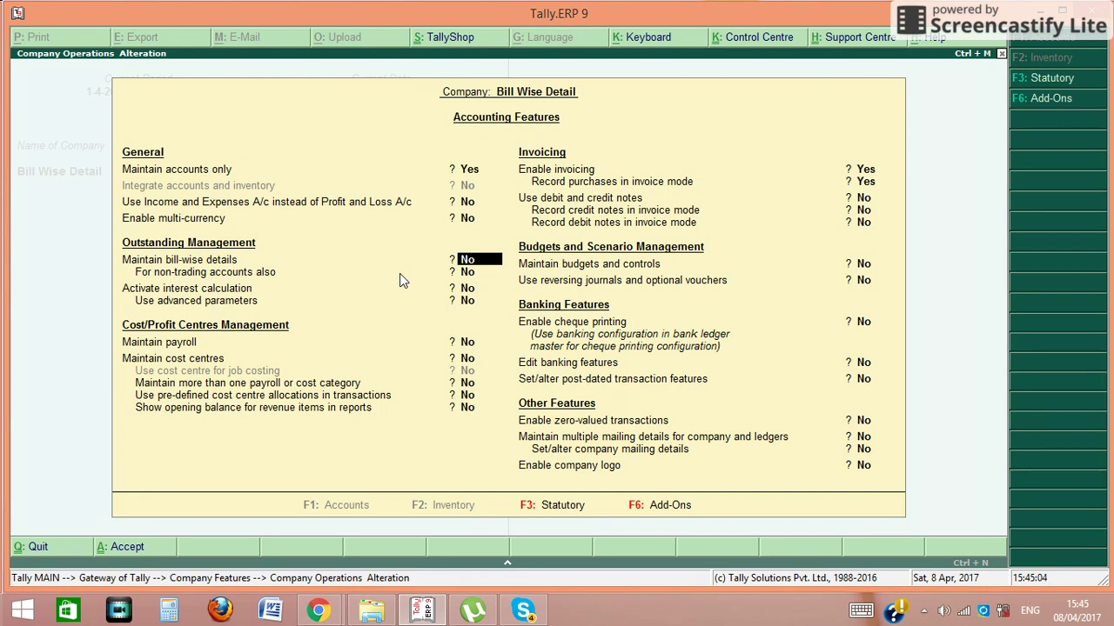
{"action": "key", "text": "y"}
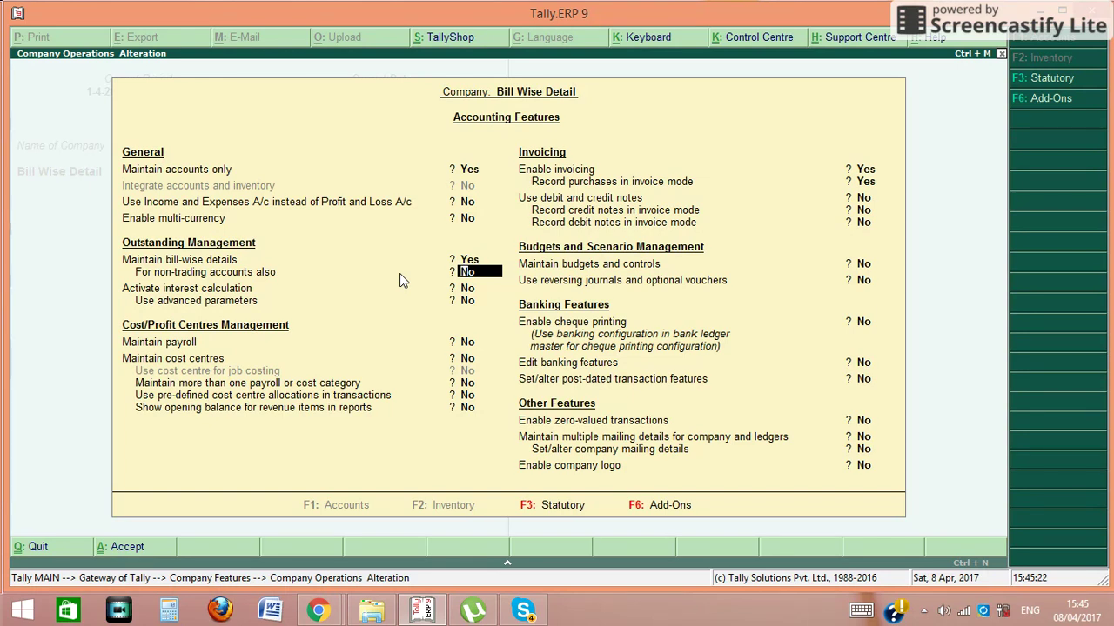
Keep bill-wise details off for non-trading accounts, then save the accounting features and return to the Gateway of Tally.
{"action": "key", "text": "Up"}
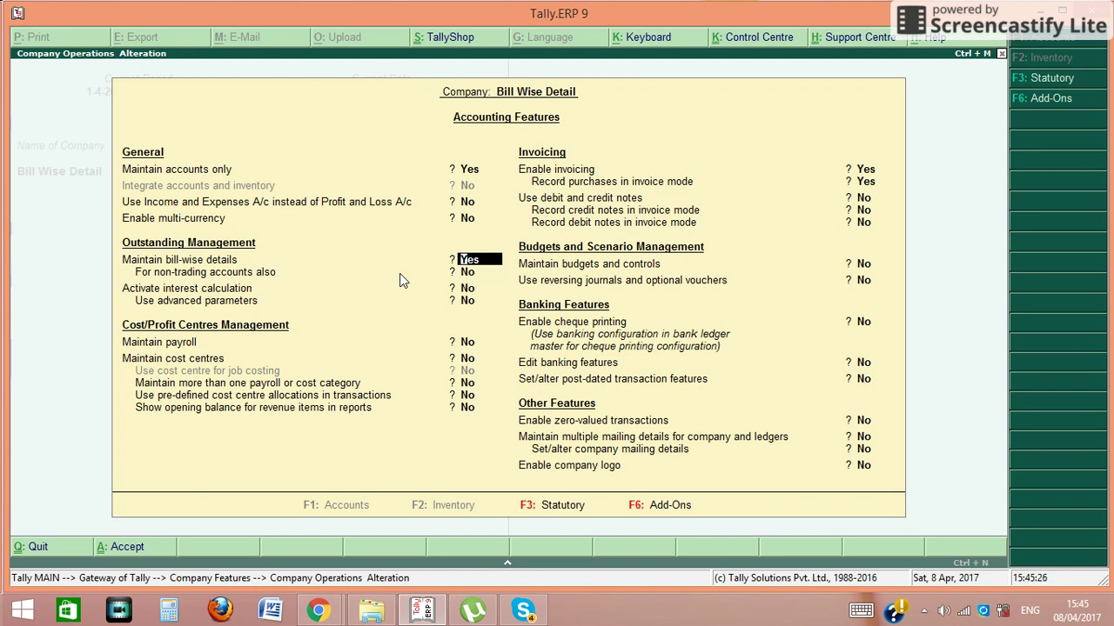
{"action": "key", "text": "Down"}
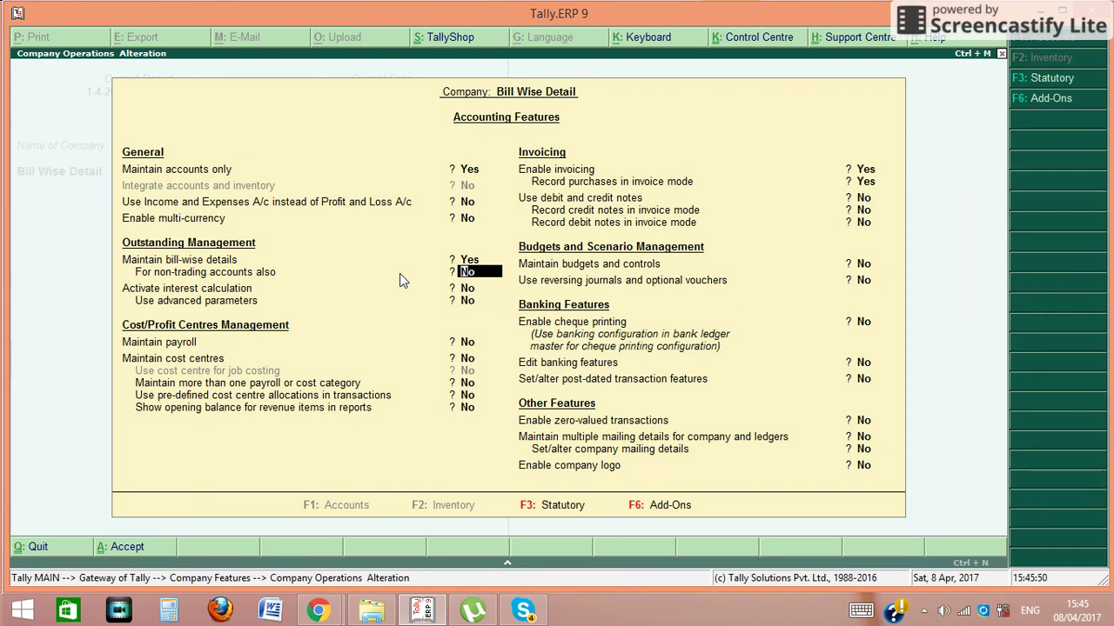
{"action": "key", "text": "Up"}
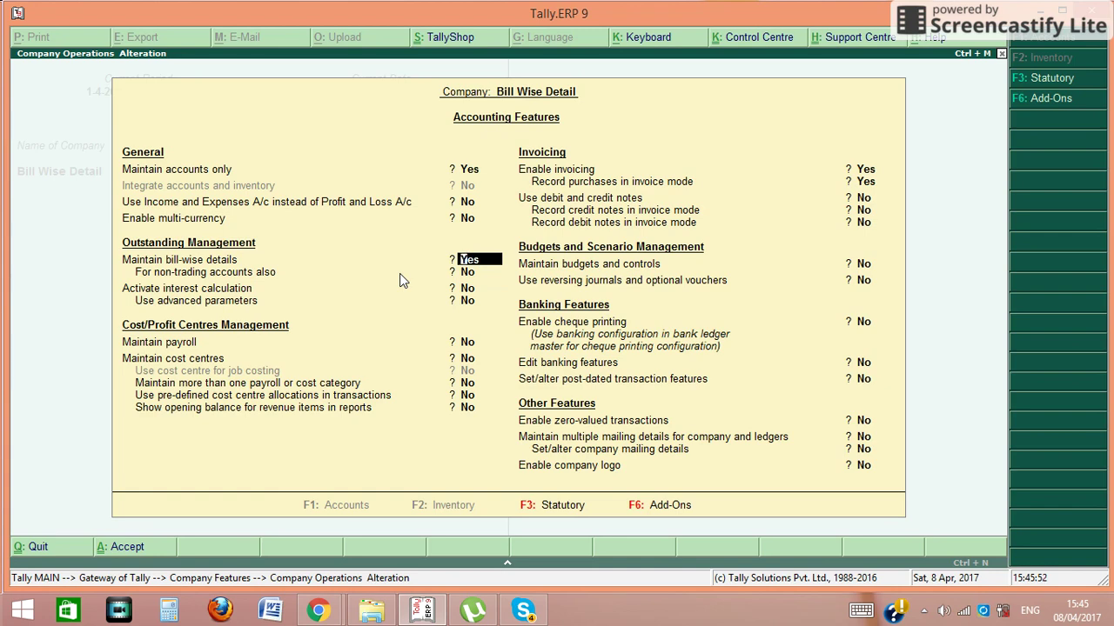
{"action": "key", "text": "Down"}
{"action": "key", "text": "Down"}
{"action": "key", "text": "Down"}
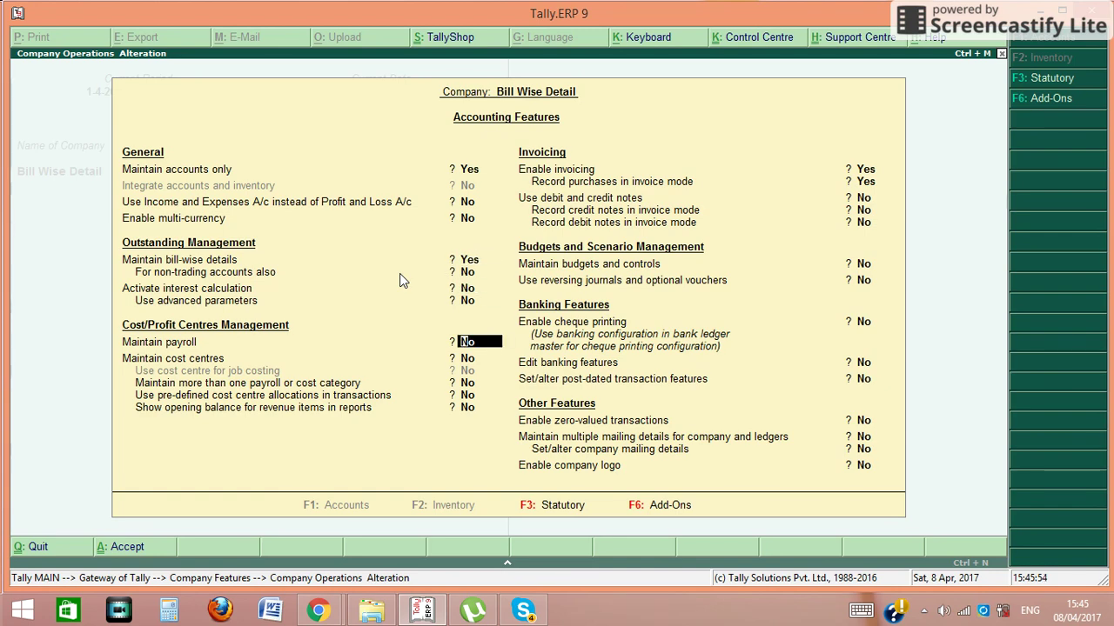
{"action": "key", "text": "ctrl+a"}
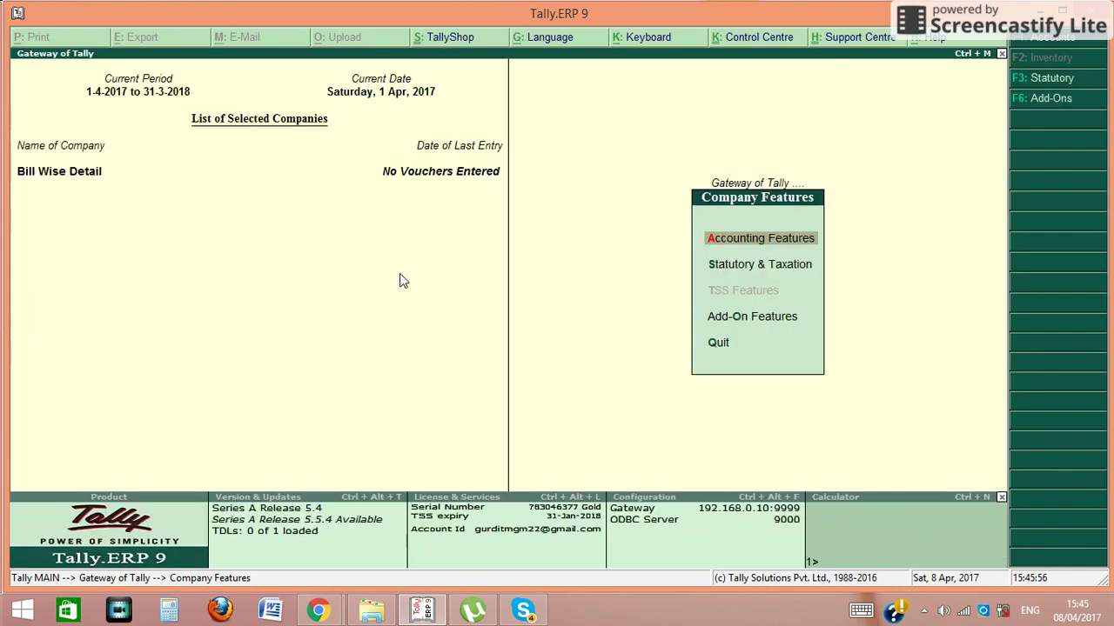
{"action": "key", "text": "Escape"}
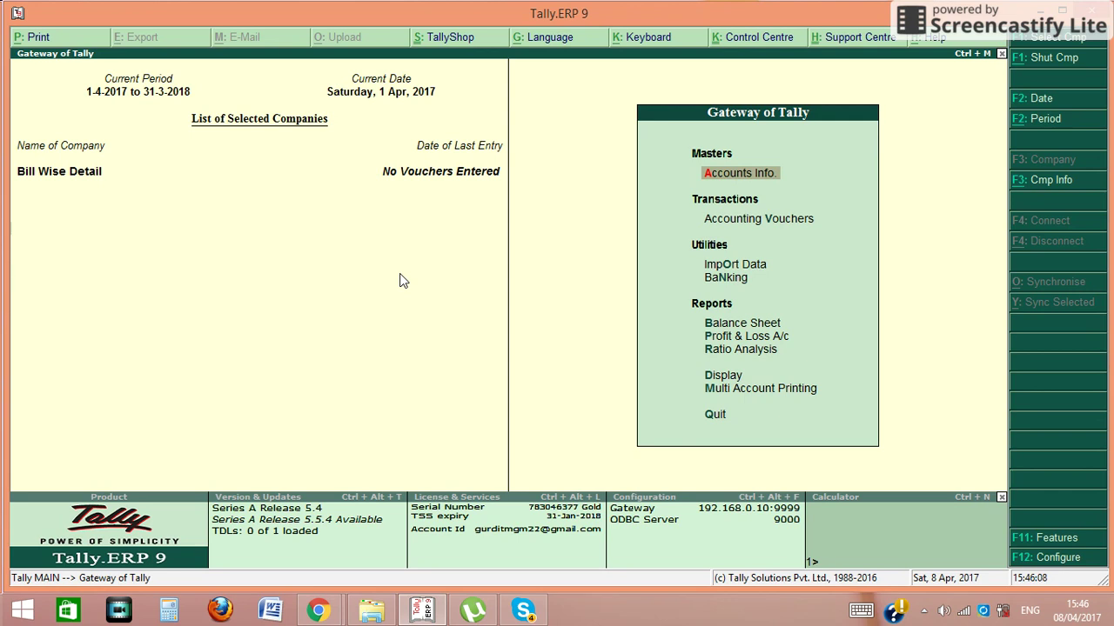
Start creating a single ledger named Jatin & Co. without an alias.
{"action": "key", "text": "Down"}
{"action": "key", "text": "Up"}
{"action": "key", "text": "Return"}
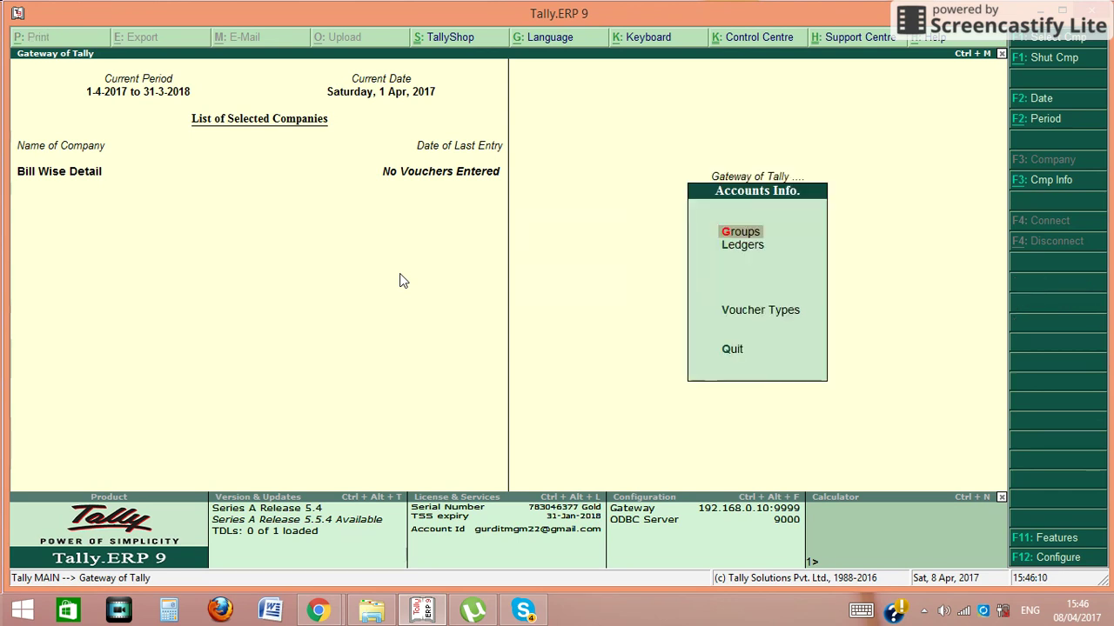
{"action": "key", "text": "Down"}
{"action": "key", "text": "Return"}
{"action": "key", "text": "Return"}
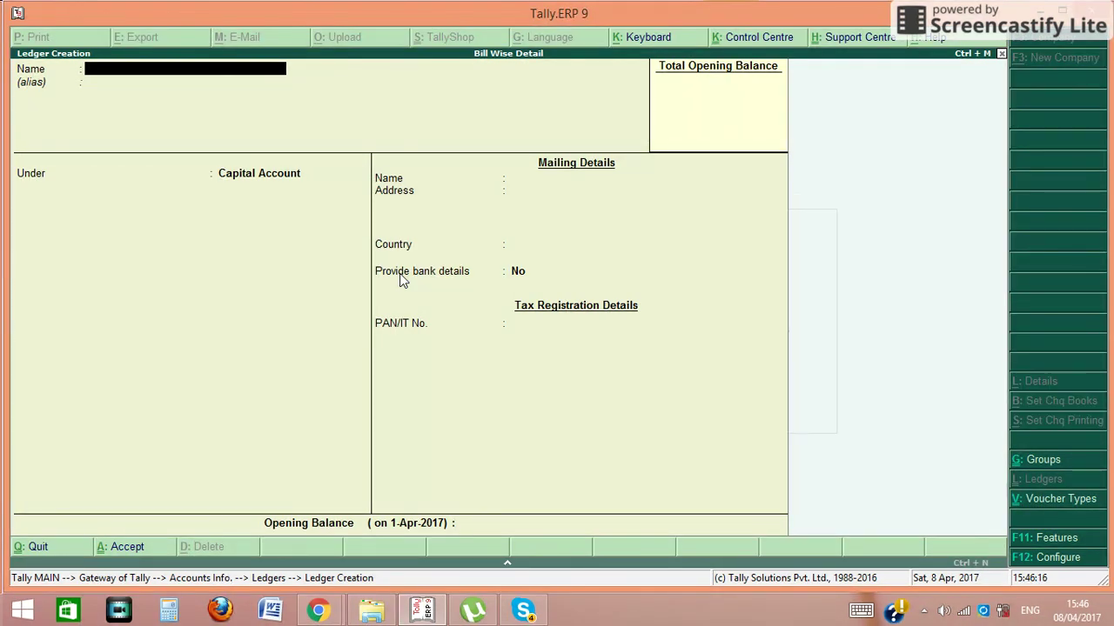
{"action": "type", "text": "Jatin & Co."}
{"action": "key", "text": "Return"}
{"action": "key", "text": "Return"}
Place the Jatin & Co. ledger under the Sundry Debtors group.
{"action": "type", "text": "S"}
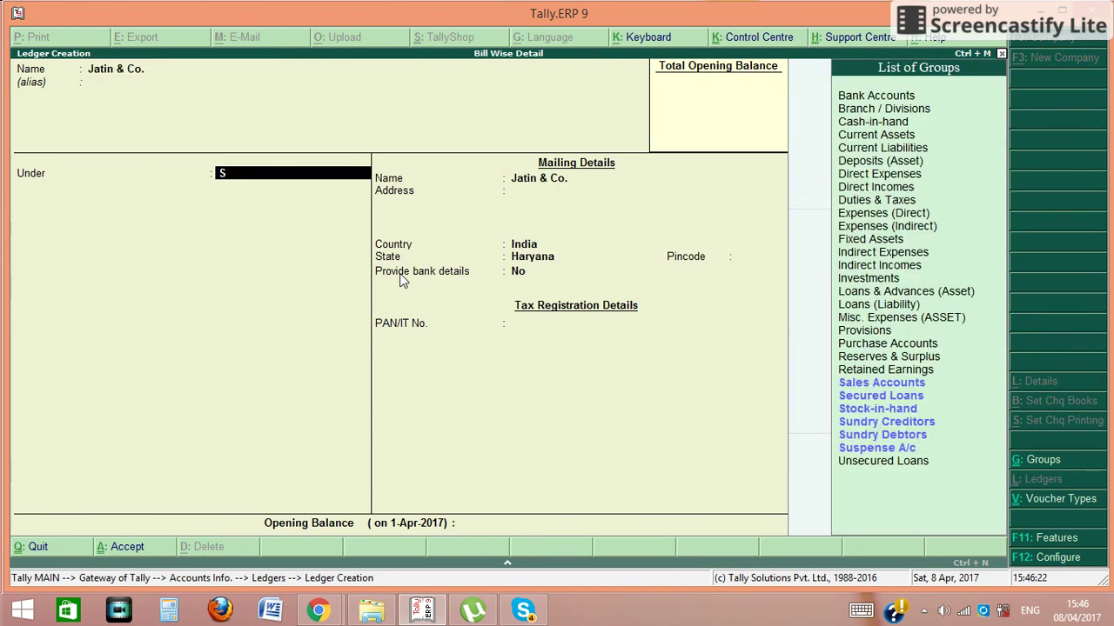
{"action": "key", "text": "Down"}
{"action": "key", "text": "Down"}
{"action": "key", "text": "Down"}
{"action": "key", "text": "Down"}
{"action": "key", "text": "Down"}
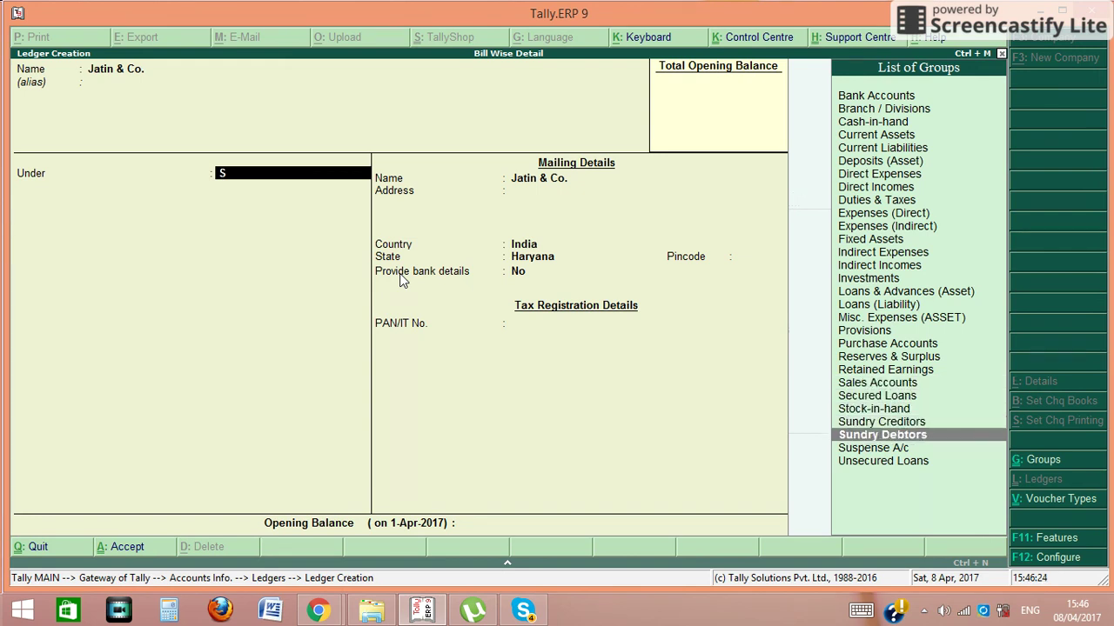
{"action": "key", "text": "Return"}
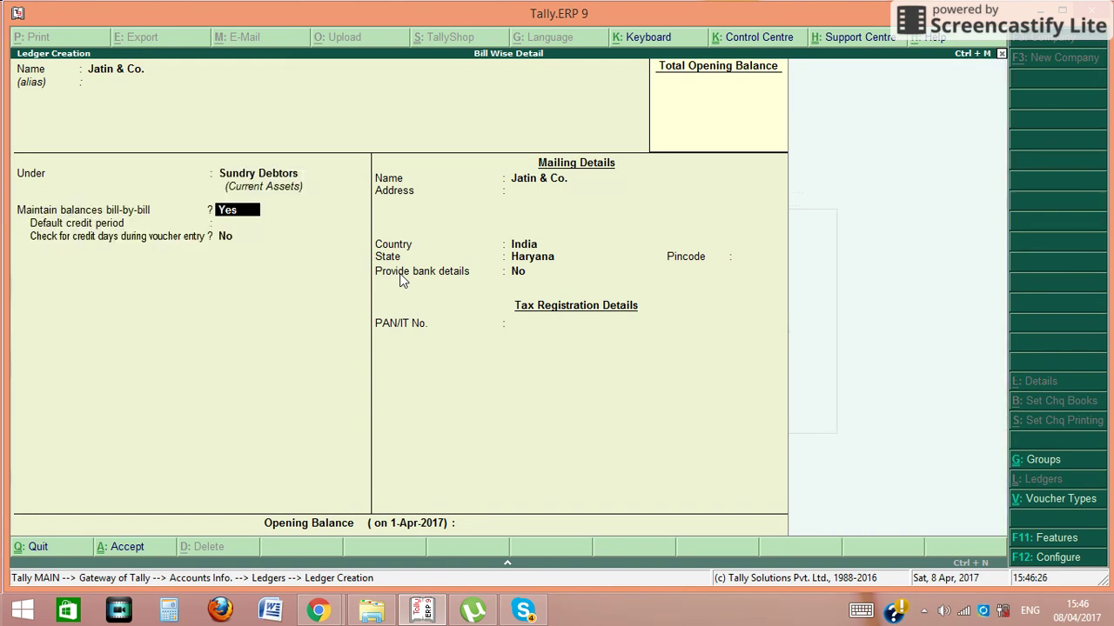
Keep bill-by-bill balances on for Jatin & Co., set the default credit period to 25 days and leave the credit-days check off.
{"action": "key", "text": "Return"}
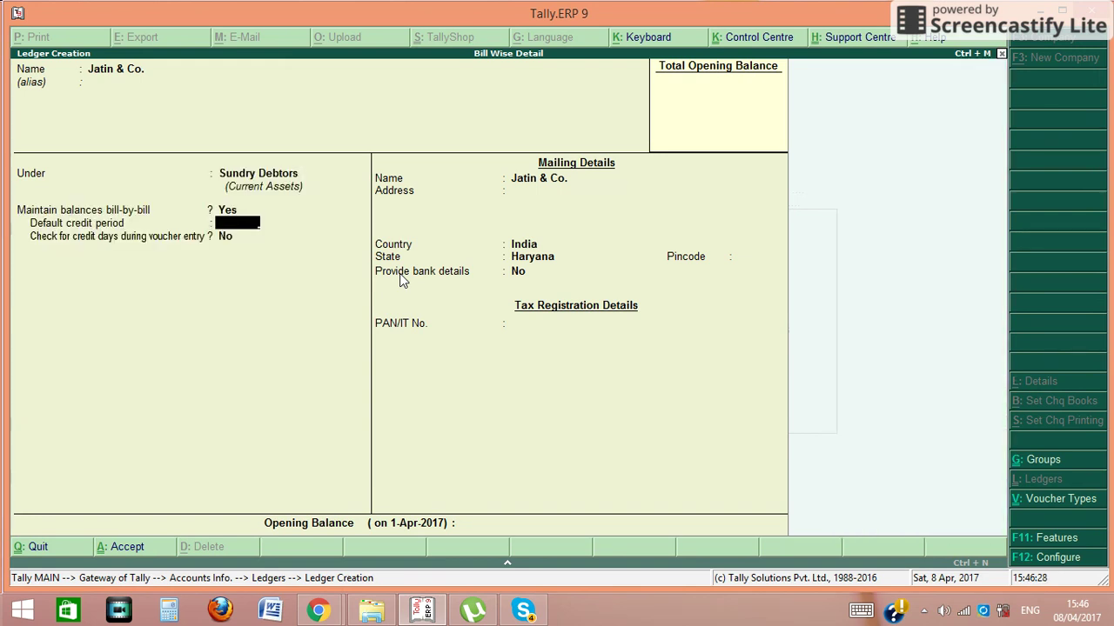
{"action": "key", "text": "BackSpace"}
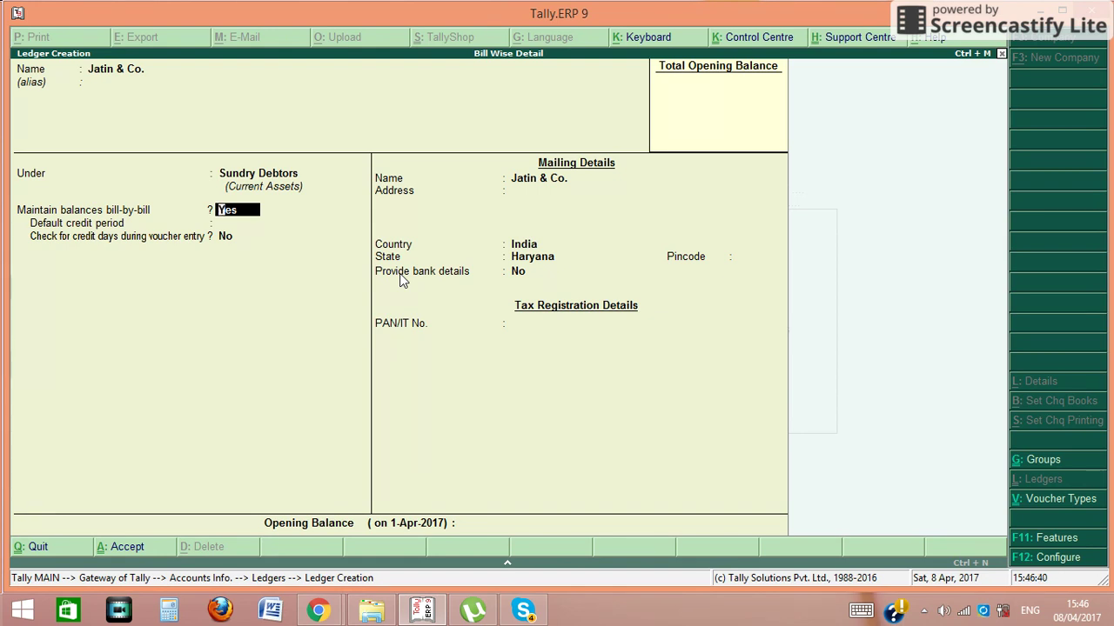
{"action": "key", "text": "Return"}
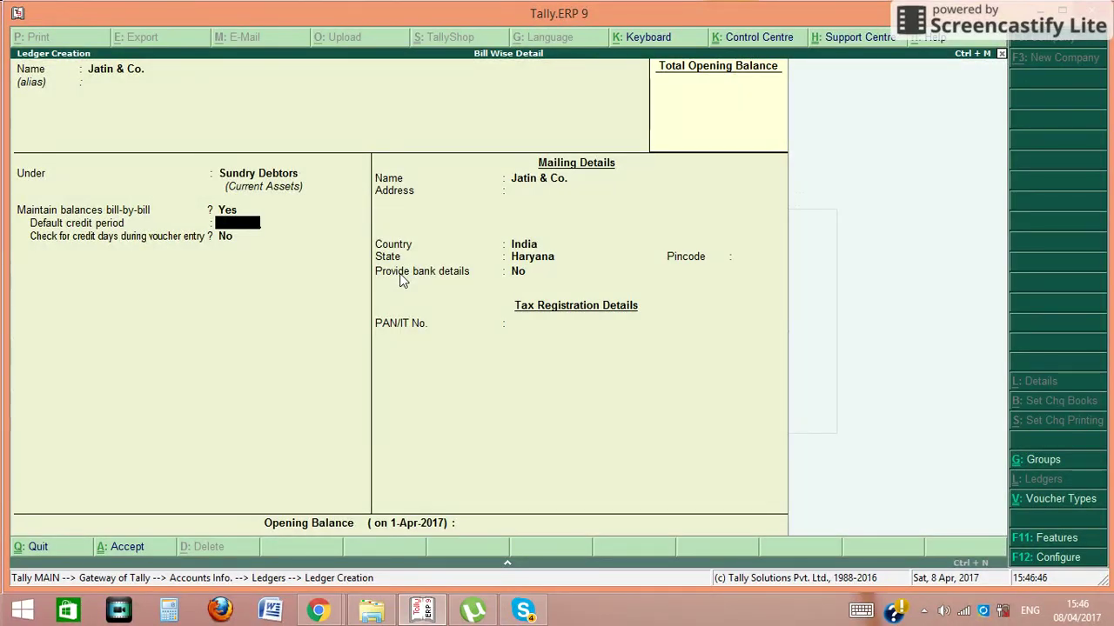
{"action": "type", "text": "25"}
{"action": "key", "text": "Return"}
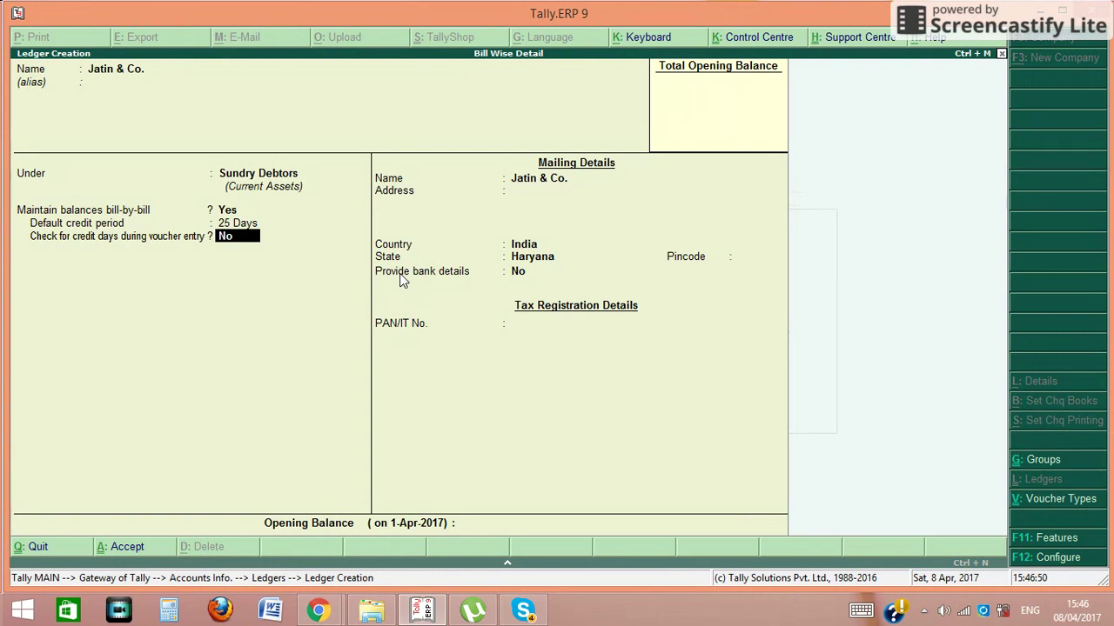
{"action": "key", "text": "BackSpace"}
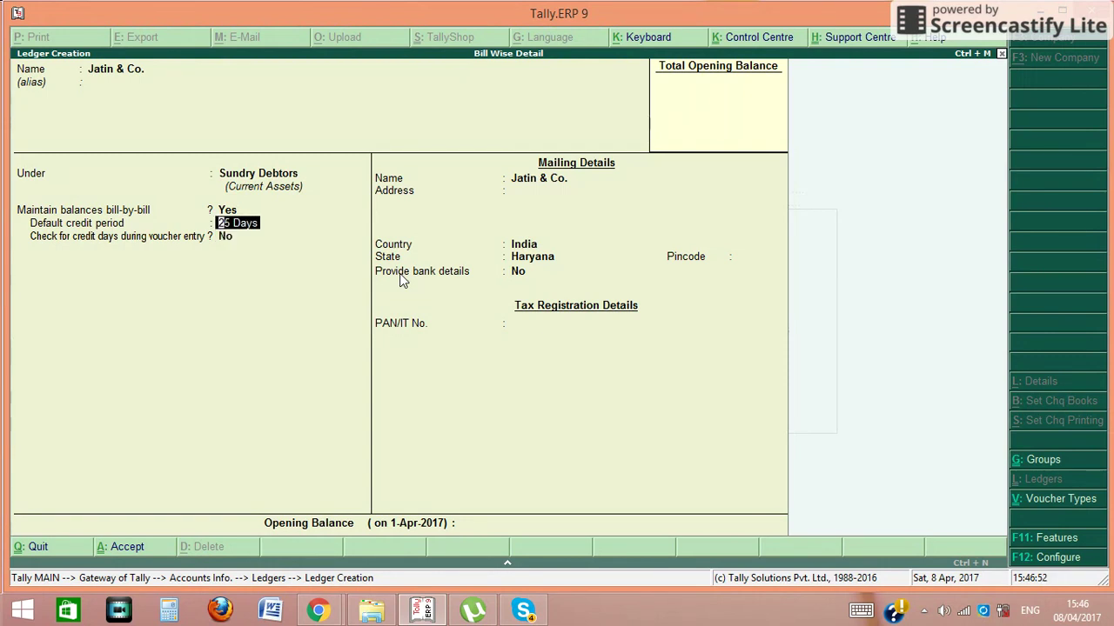
{"action": "key", "text": "Return"}
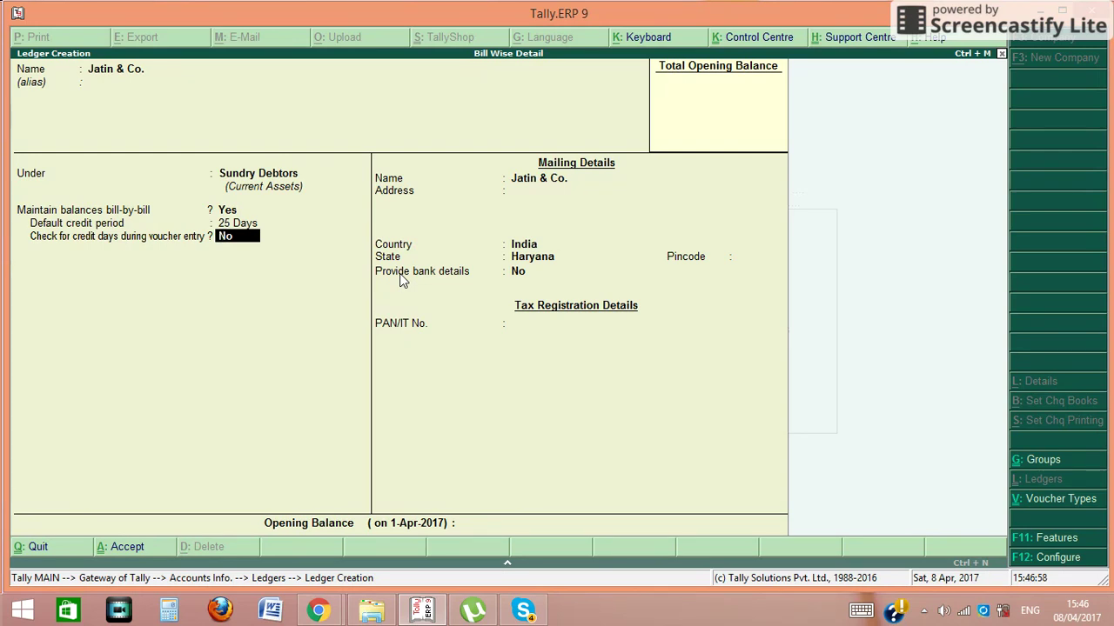
{"action": "key", "text": "Return"}
Enter the mailing address for Jatin & Co., keep the remaining defaults and save the ledger.
{"action": "key", "text": "Return"}
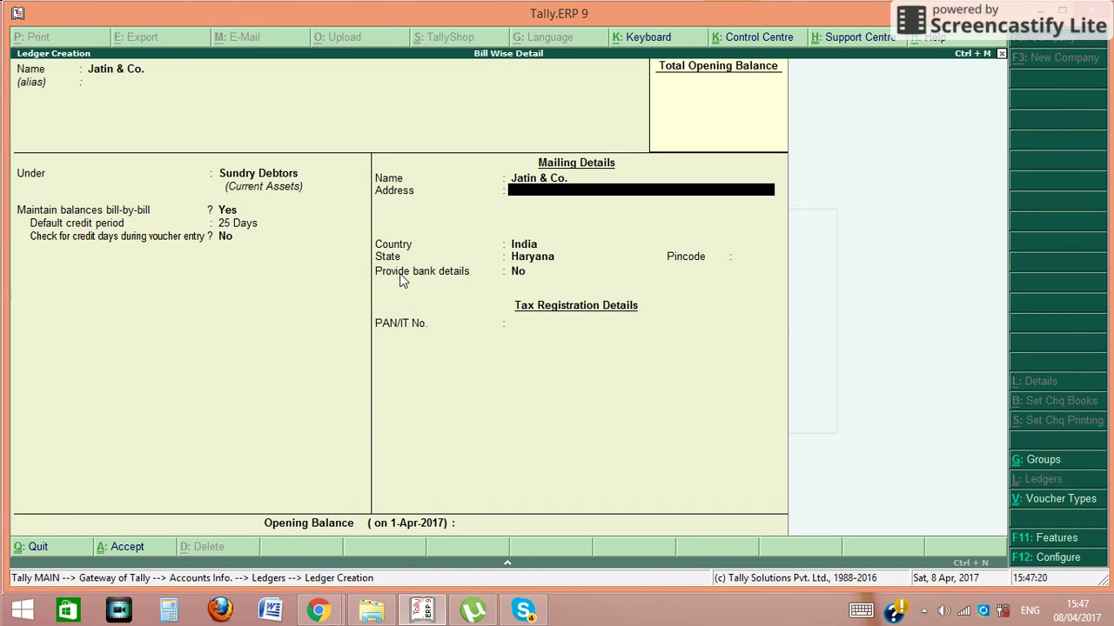
{"action": "type", "text": "ikas Vihar"}
{"action": "key", "text": "Return"}
{"action": "key", "text": "Return"}
{"action": "key", "text": "Return"}
{"action": "key", "text": "Return"}
{"action": "key", "text": "Return"}
{"action": "key", "text": "Return"}
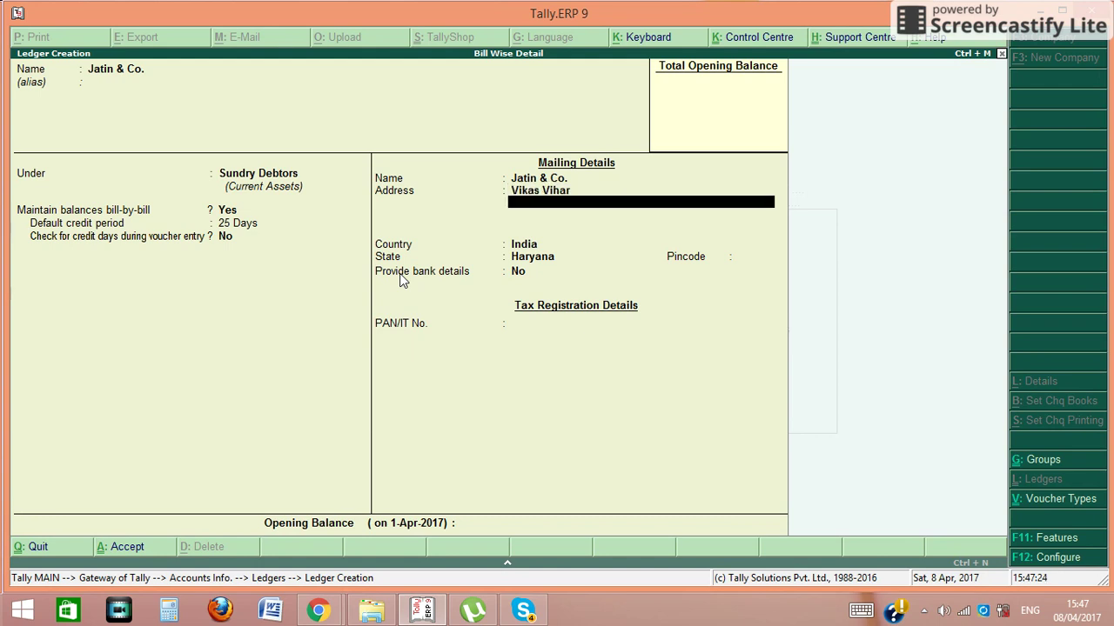
{"action": "key", "text": "Return"}
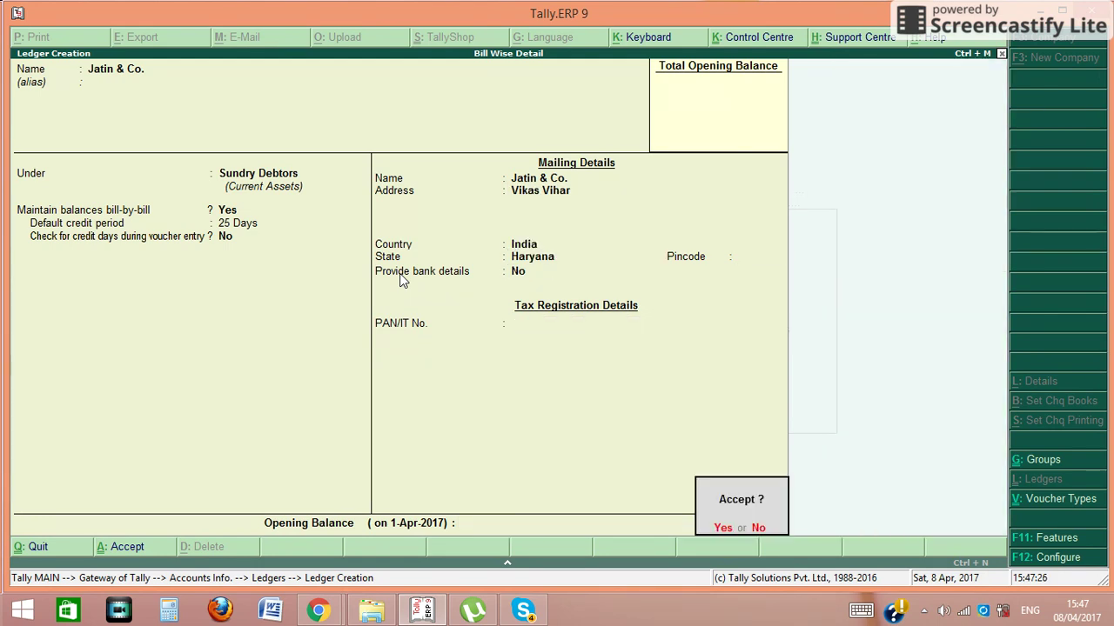
{"action": "key", "text": "y"}
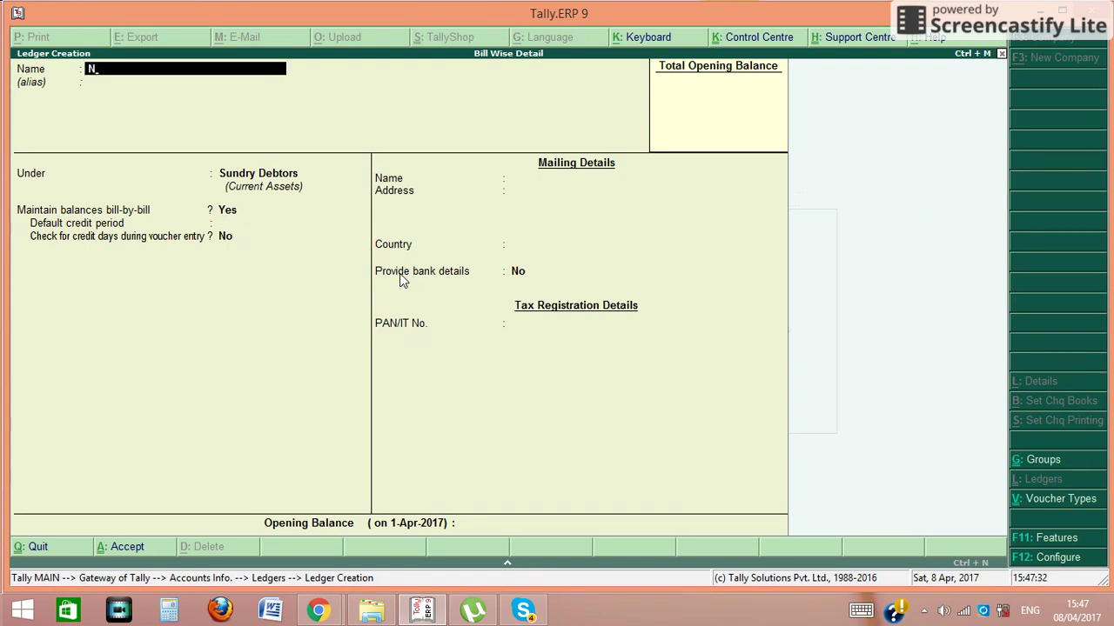
Start another ledger named Neeraj & Co. under the Sundry Debtors group.
{"action": "type", "text": "Neeraj & Co."}
{"action": "key", "text": "Return"}
{"action": "key", "text": "Return"}
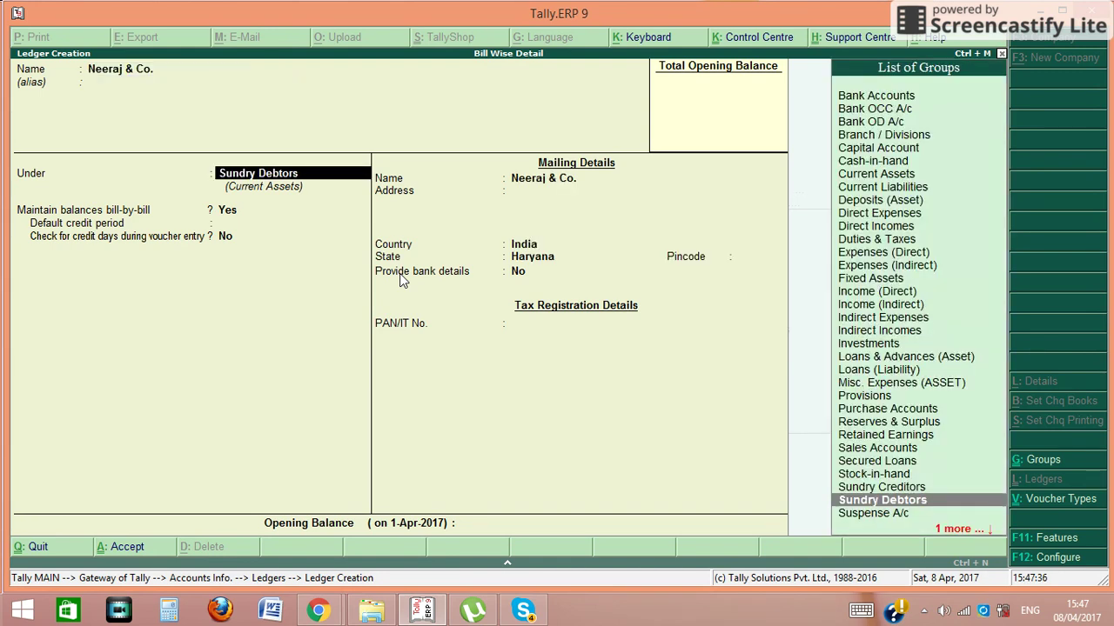
{"action": "key", "text": "Return"}
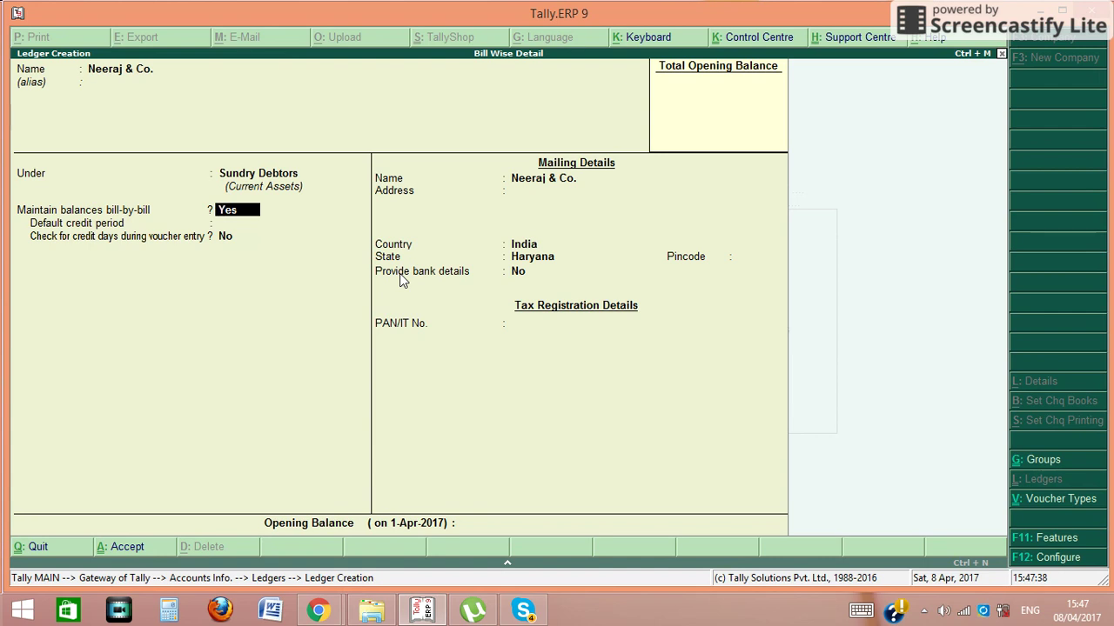
Keep bill-by-bill balances on for Neeraj & Co., with a default credit period of 20 days and no credit-days check.
{"action": "key", "text": "Return"}
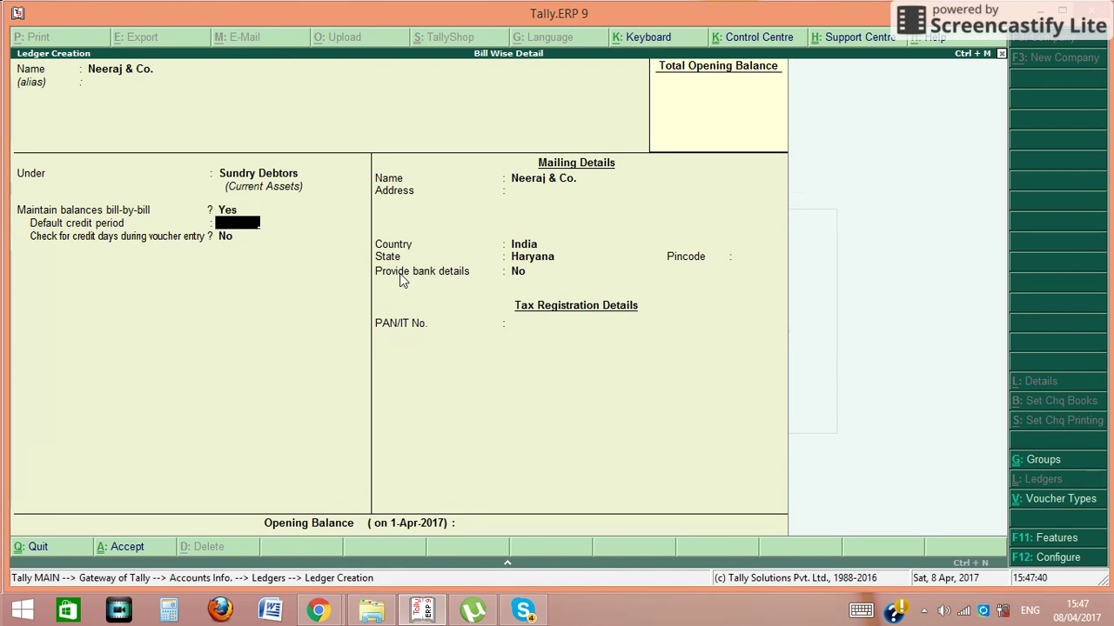
{"action": "type", "text": "20"}
{"action": "key", "text": "Return"}
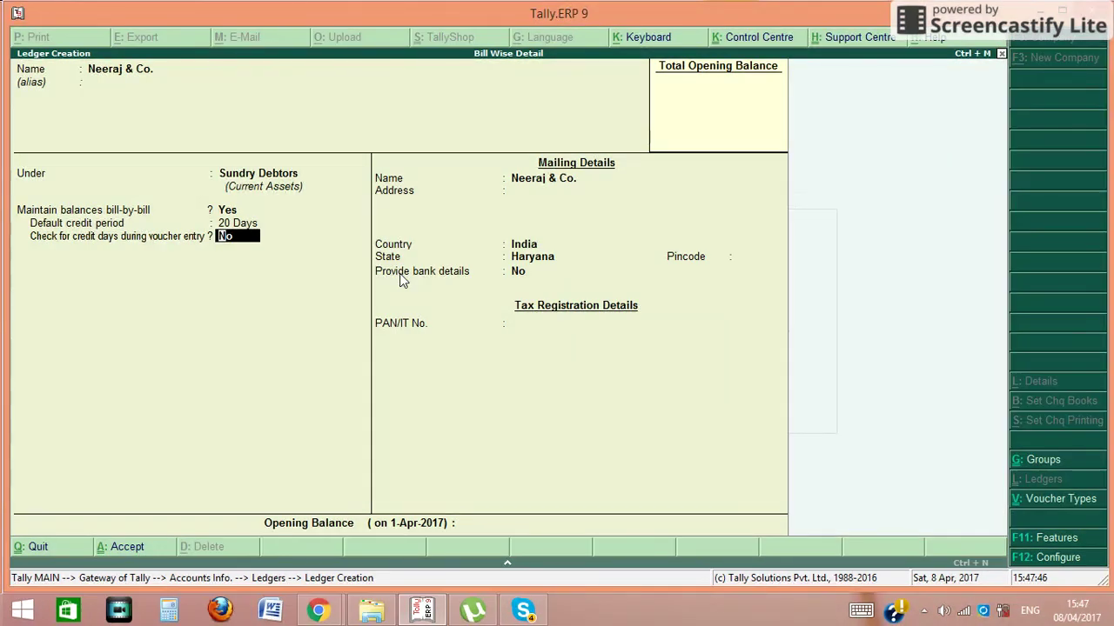
{"action": "key", "text": "Return"}
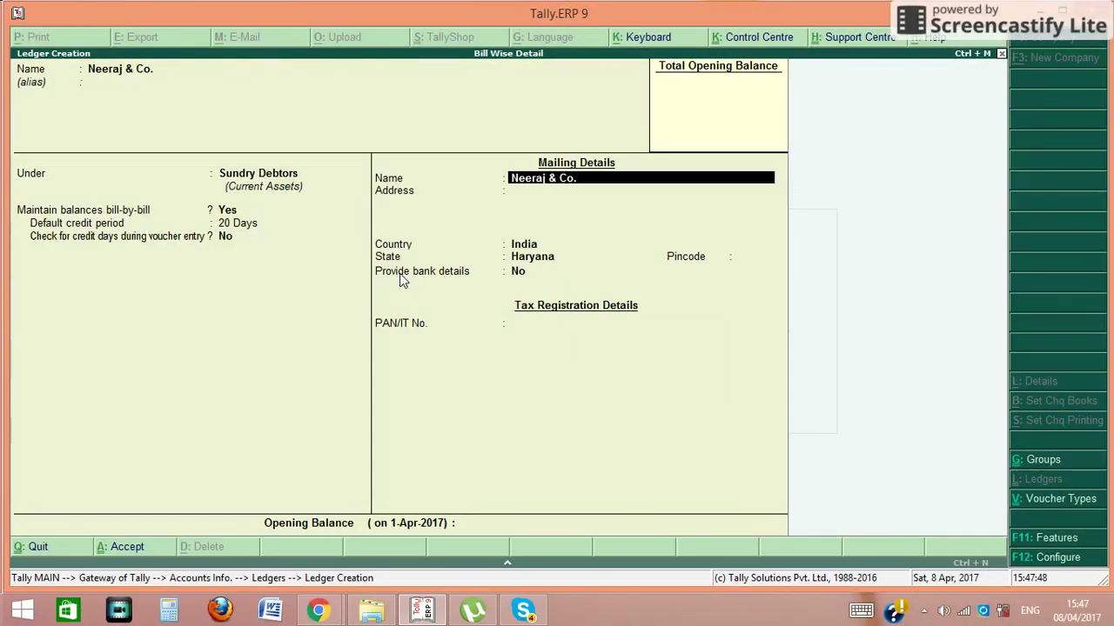
Enter the mailing address for Neeraj & Co., keep the remaining defaults and save the ledger.
{"action": "key", "text": "Return"}
{"action": "type", "text": "Mahe"}
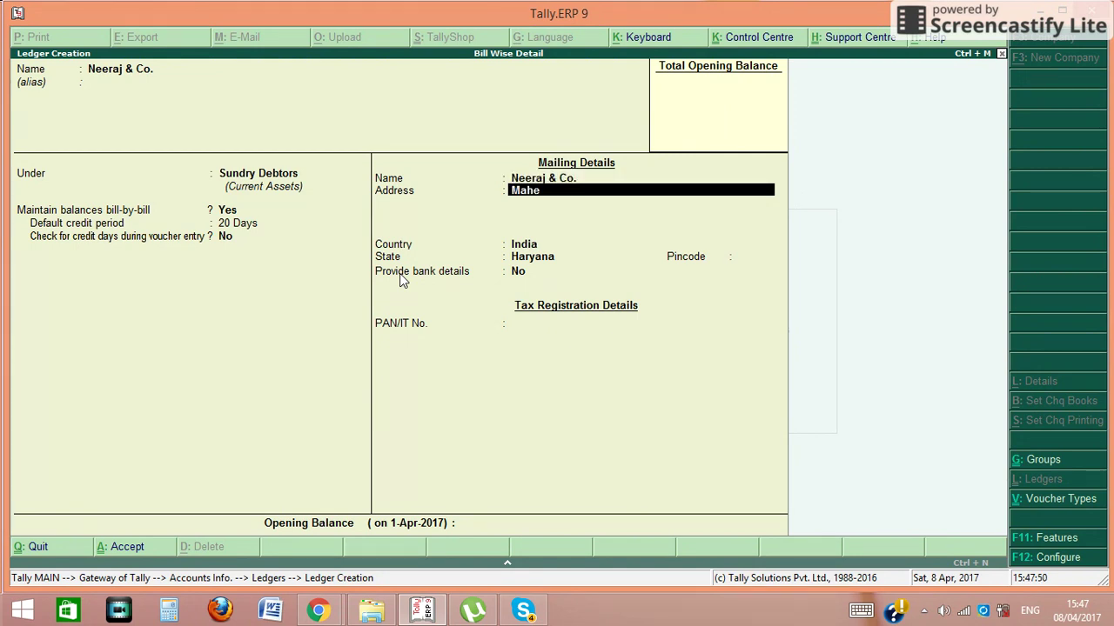
{"action": "type", "text": "sh Nagar"}
{"action": "key", "text": "Return"}
{"action": "key", "text": "Return"}
{"action": "key", "text": "Return"}
{"action": "key", "text": "Return"}
{"action": "key", "text": "Return"}
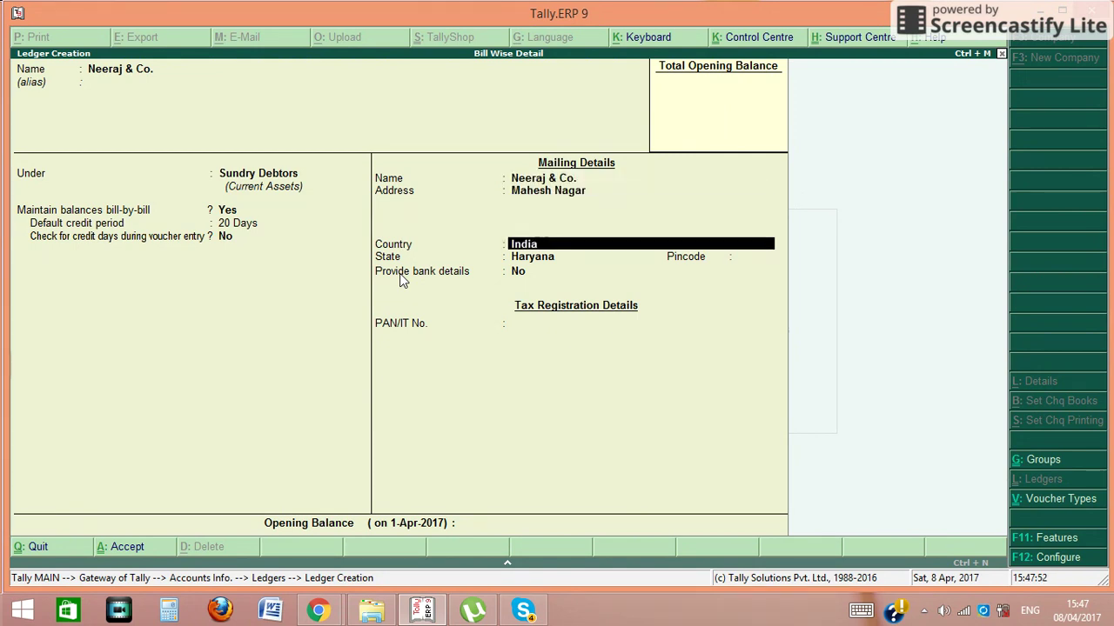
{"action": "key", "text": "Return"}
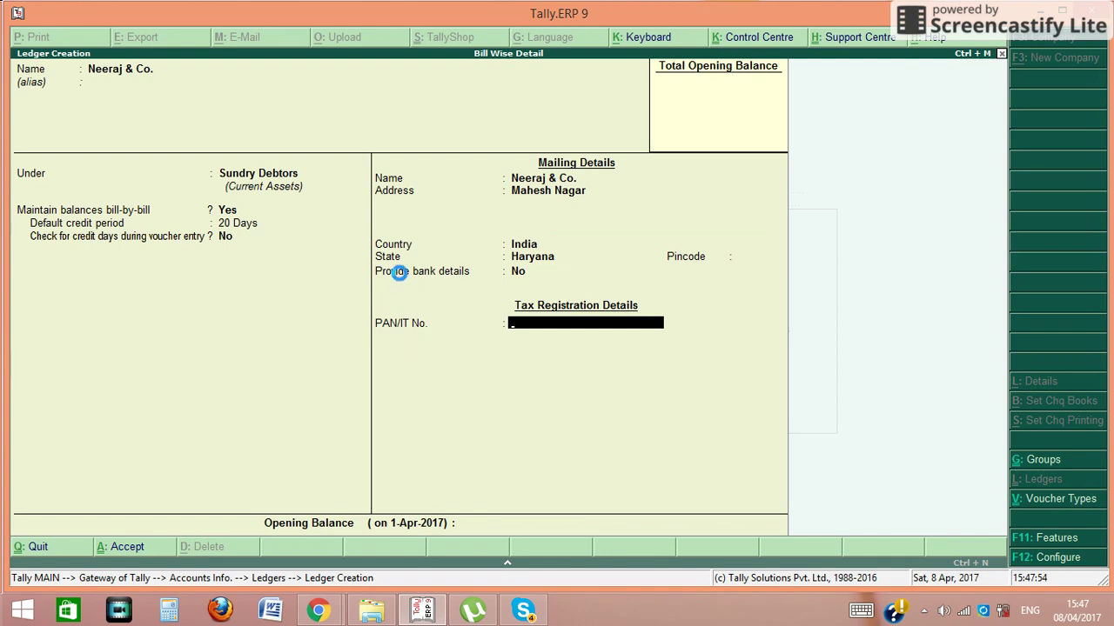
{"action": "key", "text": "ctrl+a"}
Leave ledger creation and open a new sales voucher.
{"action": "key", "text": "Escape"}
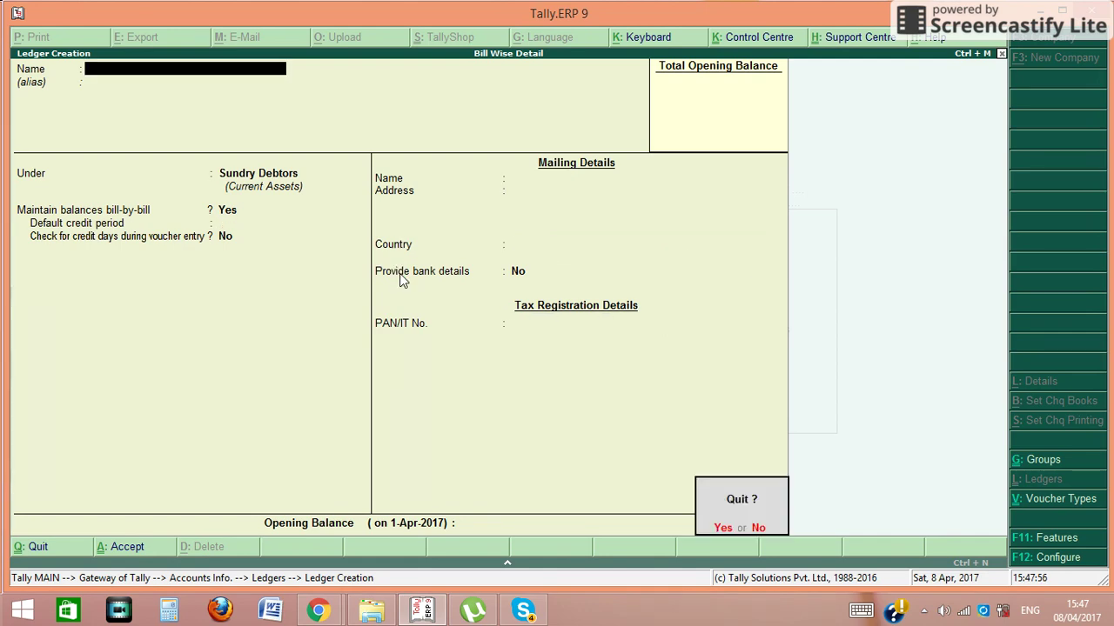
{"action": "key", "text": "Return"}
{"action": "key", "text": "Escape"}
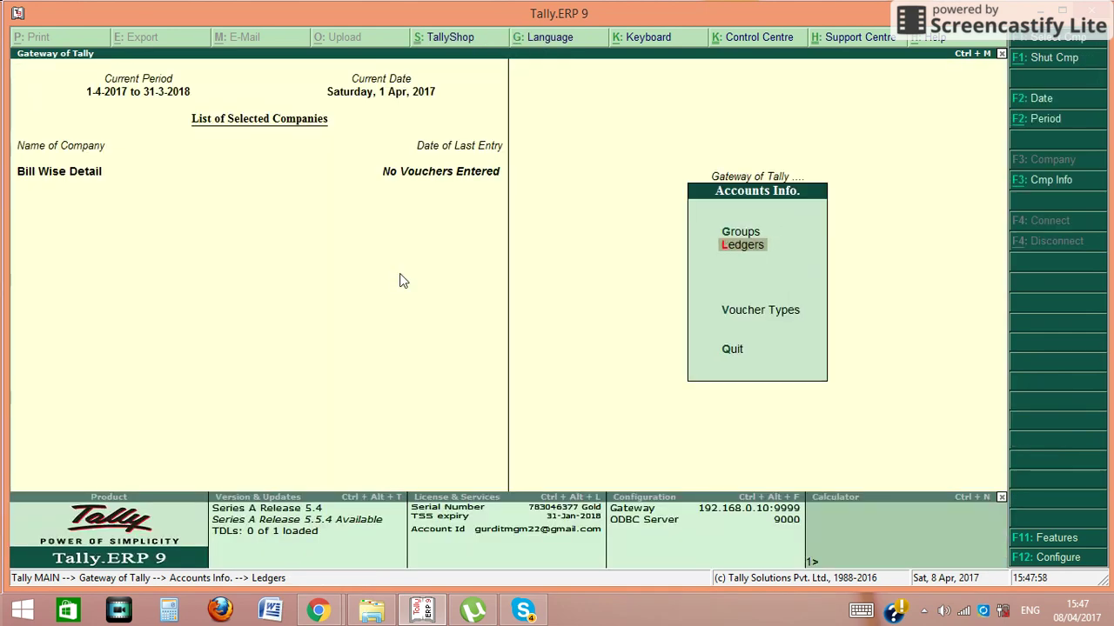
{"action": "key", "text": "Escape"}
{"action": "key", "text": "Down"}
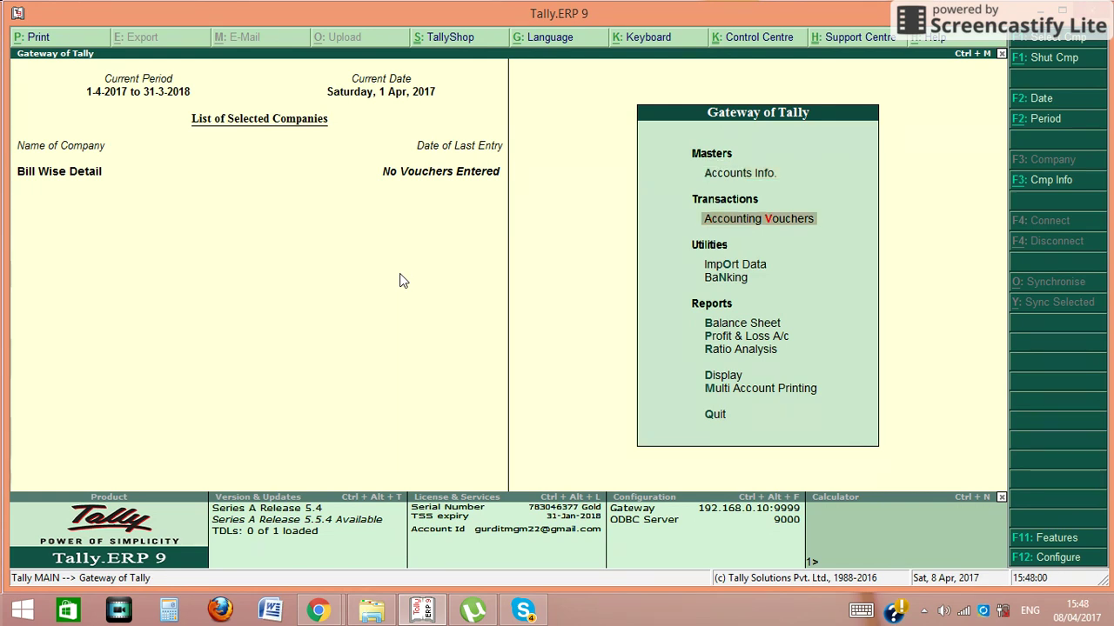
{"action": "key", "text": "Return"}
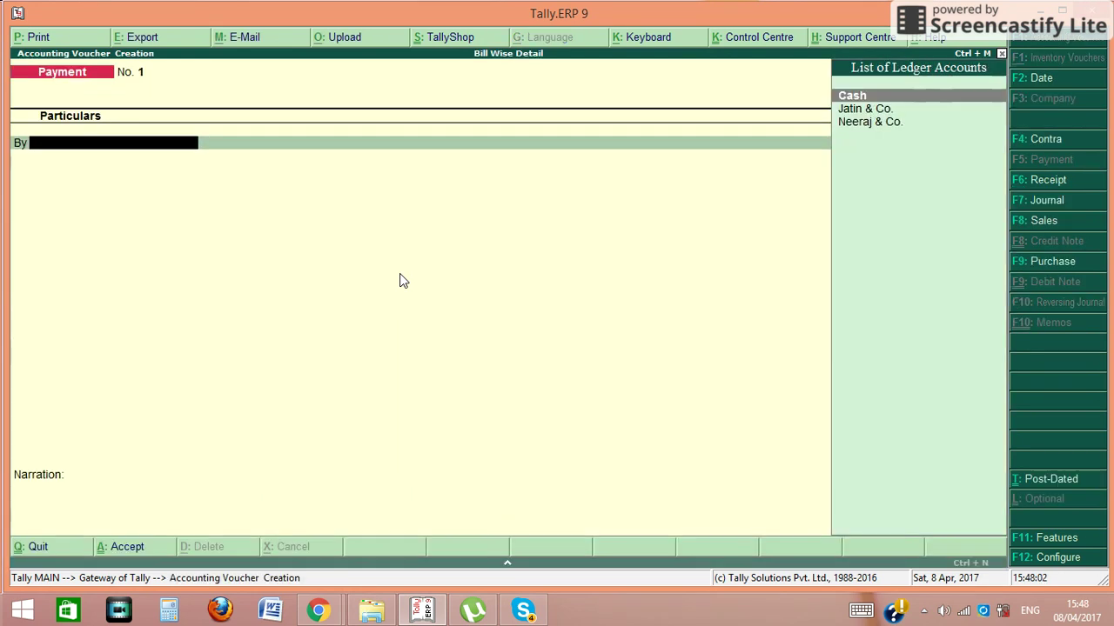
{"action": "key", "text": "F8"}
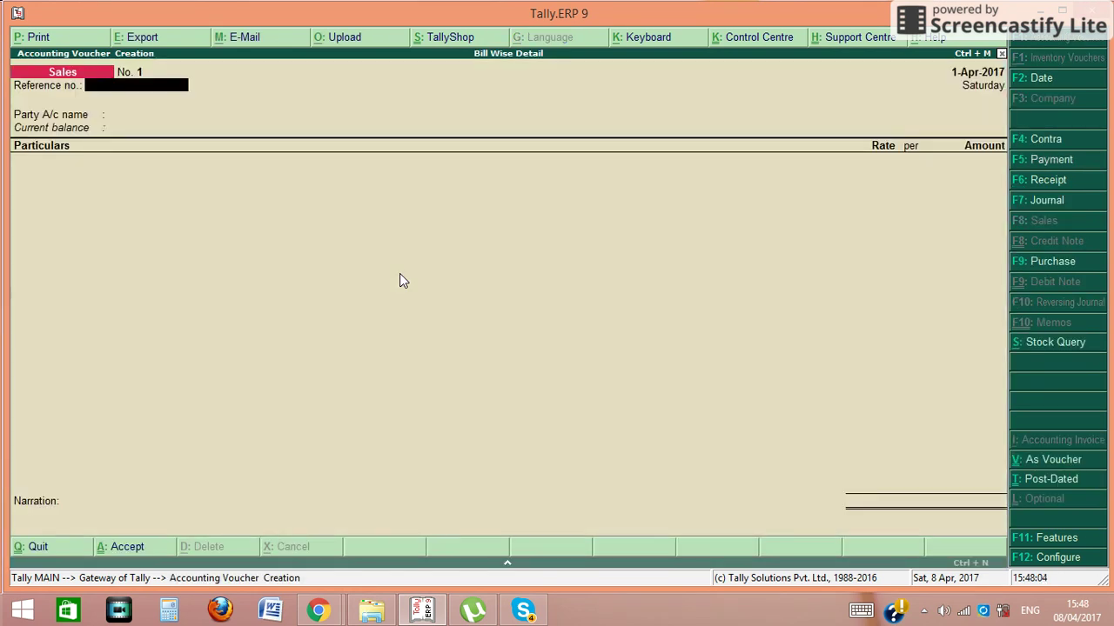
Leave the reference number blank, choose Jatin & Co. as the party and accept its default despatch, order and buyer details.
{"action": "key", "text": "Return"}
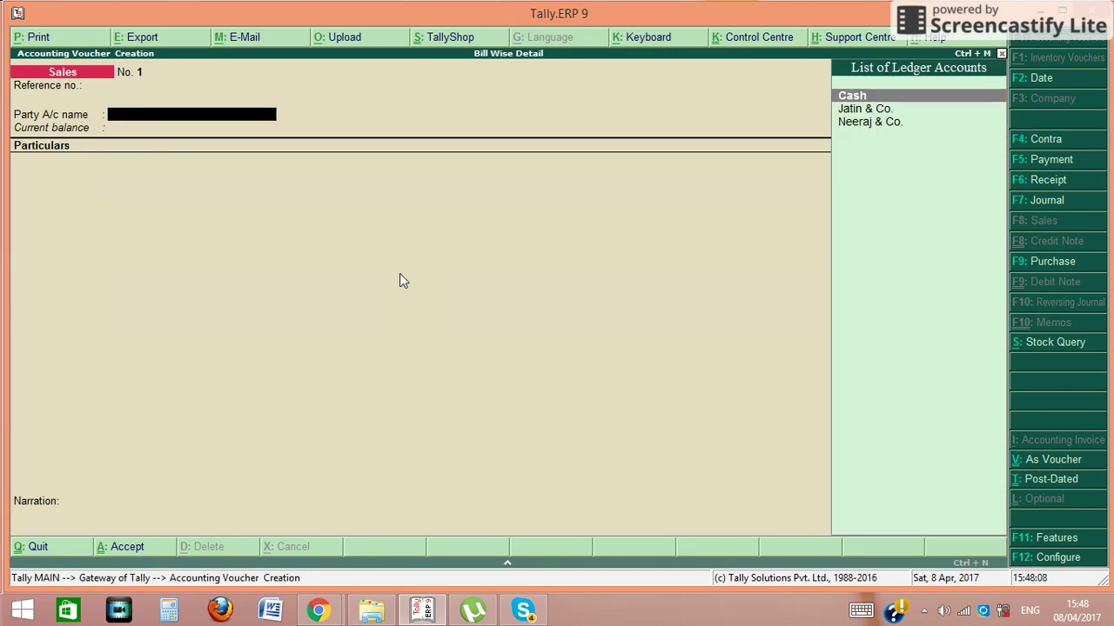
{"action": "key", "text": "Down"}
{"action": "key", "text": "Return"}
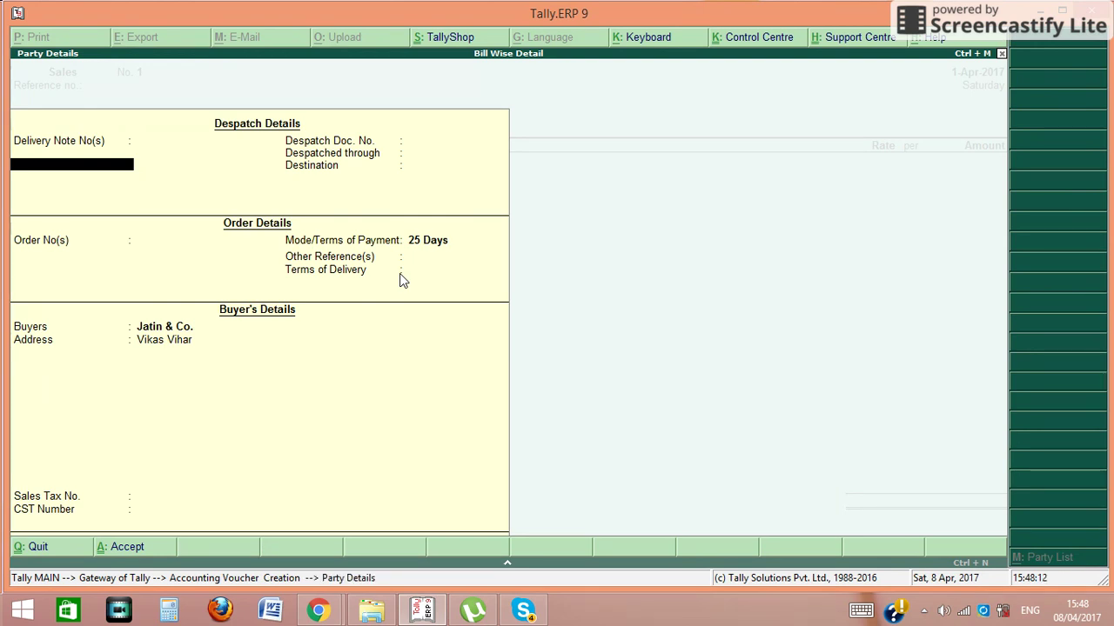
{"action": "key", "text": "Return"}
{"action": "key", "text": "Return"}
{"action": "key", "text": "Return"}
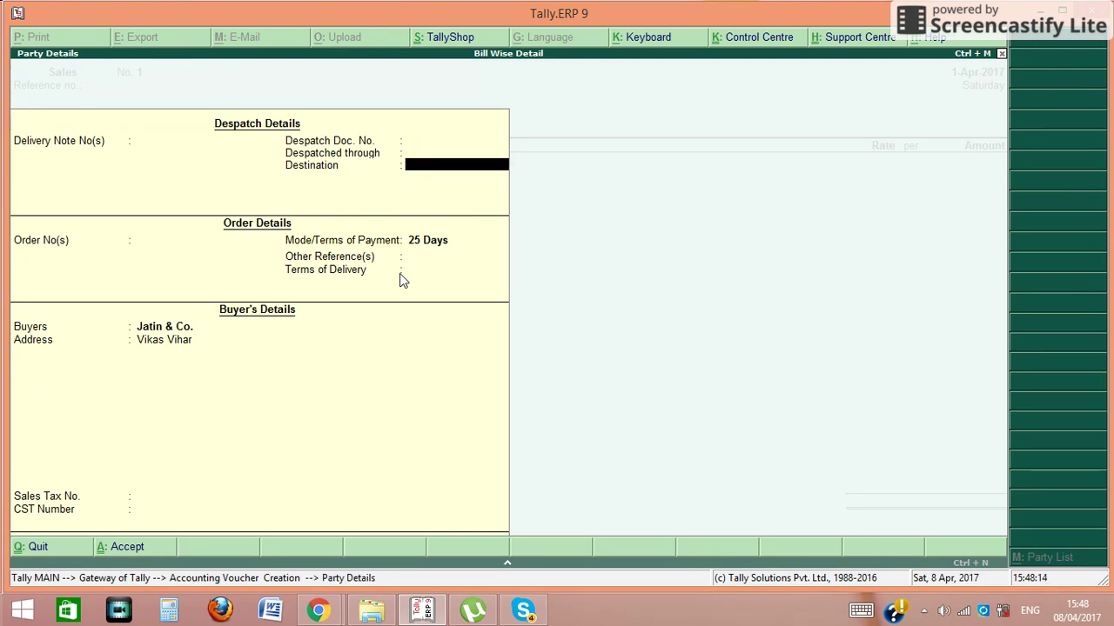
{"action": "key", "text": "Return"}
{"action": "key", "text": "Return"}
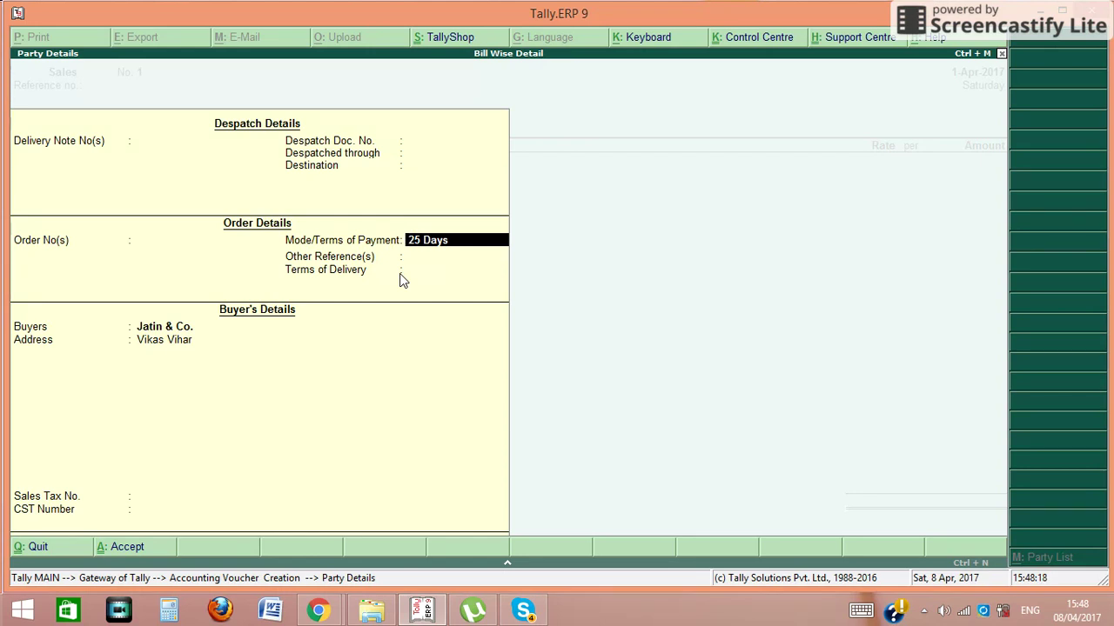
{"action": "key", "text": "Return"}
{"action": "key", "text": "Return"}
{"action": "key", "text": "Return"}
{"action": "key", "text": "Return"}
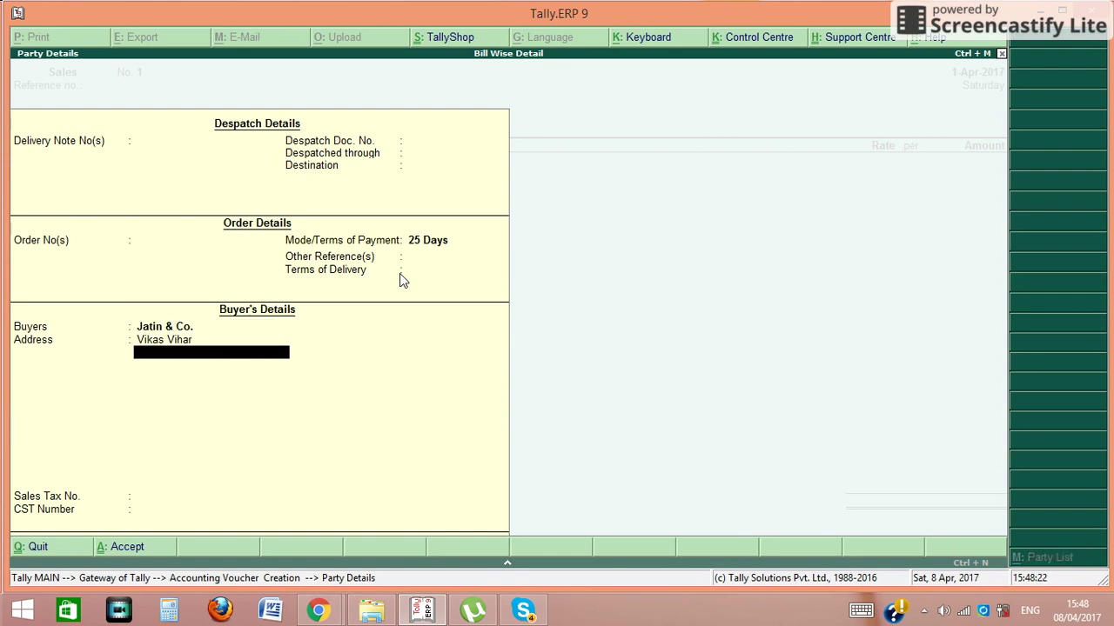
{"action": "key", "text": "Return"}
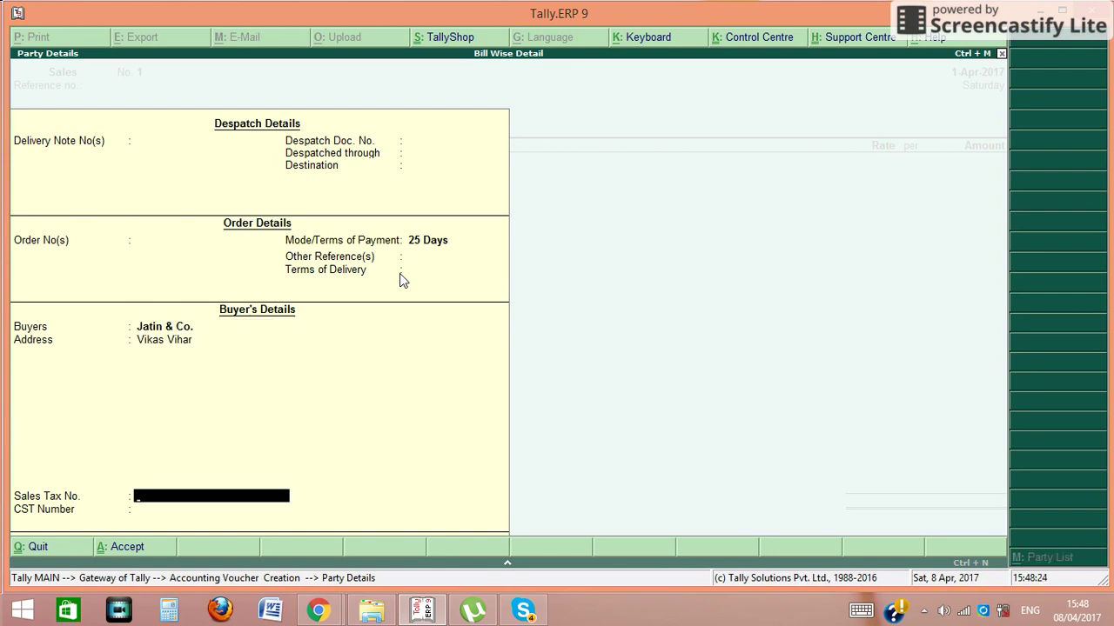
{"action": "key", "text": "Return"}
{"action": "key", "text": "Return"}
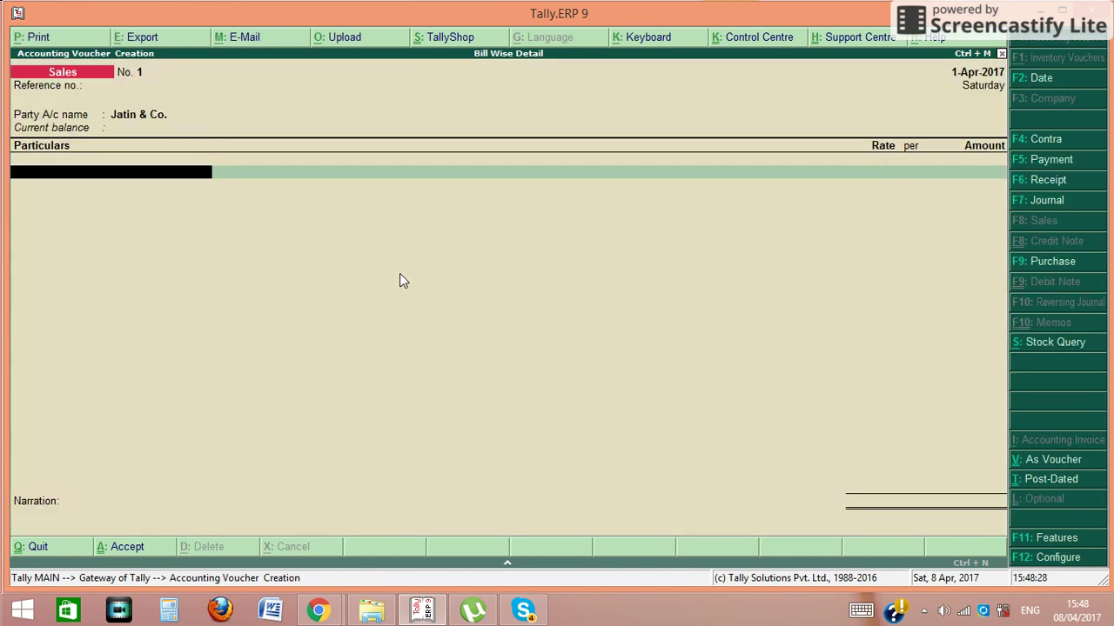
Create a ledger named Sales under the Sales Accounts group from within the voucher and use it as the particulars entry.
{"action": "type", "text": "S"}
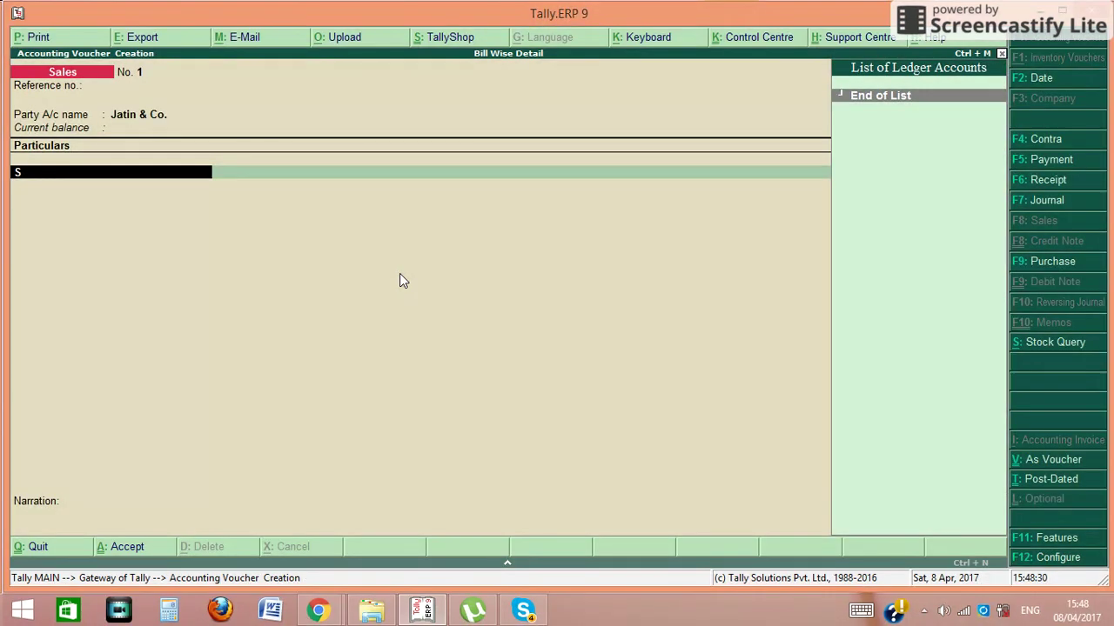
{"action": "key", "text": "alt+c"}
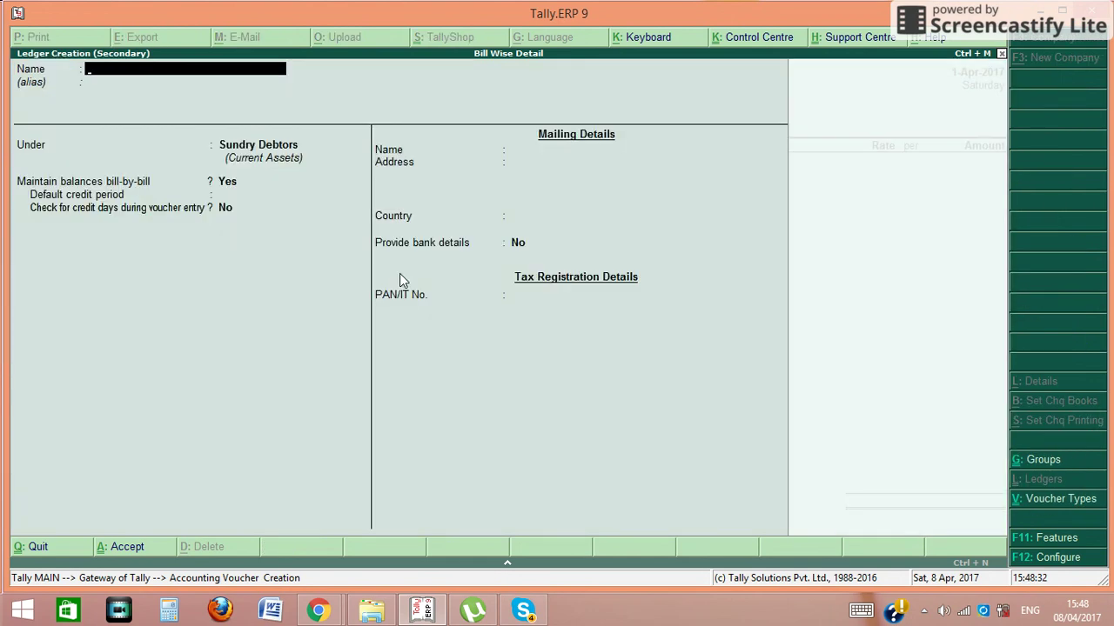
{"action": "type", "text": "ales"}
{"action": "key", "text": "Return"}
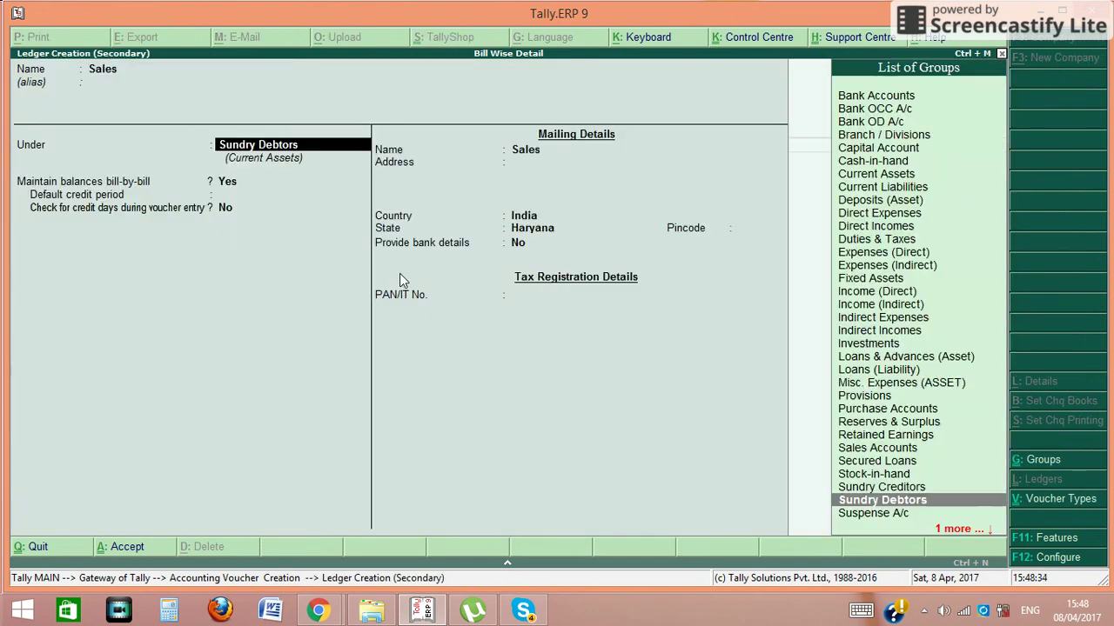
{"action": "type", "text": "S"}
{"action": "key", "text": "Return"}
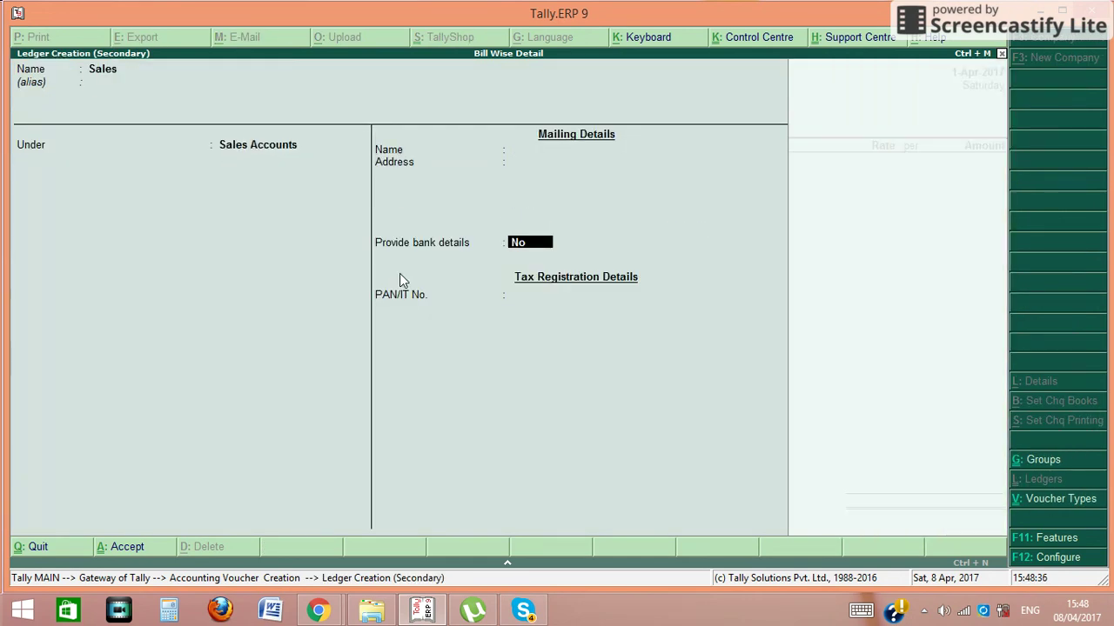
{"action": "key", "text": "ctrl+a"}
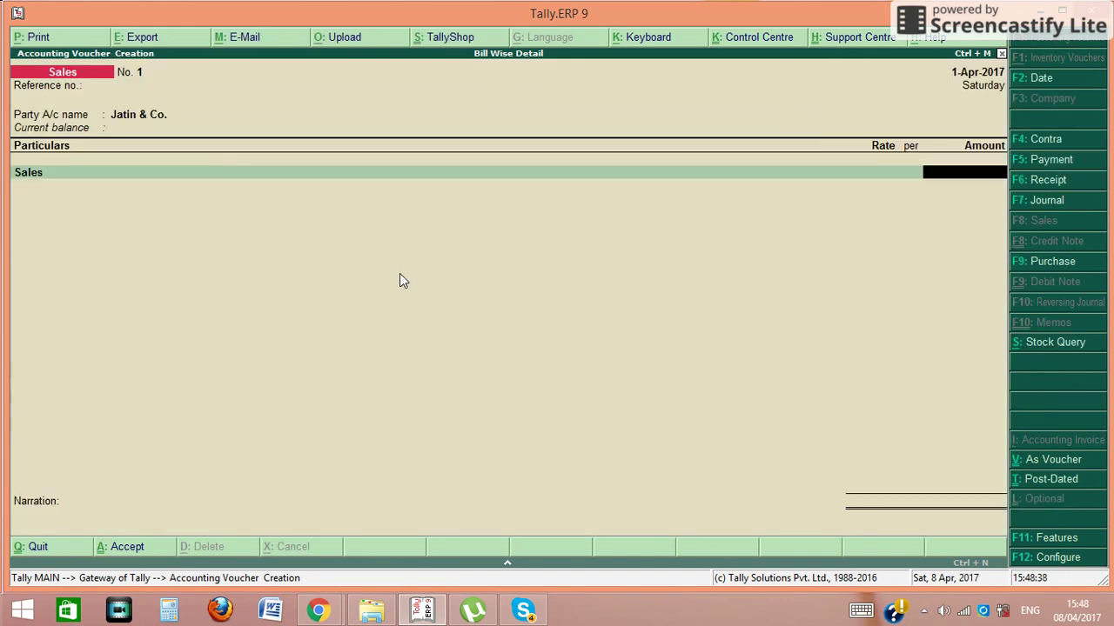
Enter 28000 as the sales amount and set the voucher date to 5-Apr-2017.
{"action": "type", "text": "28000"}
{"action": "key", "text": "F2"}
{"action": "type", "text": "5-"}
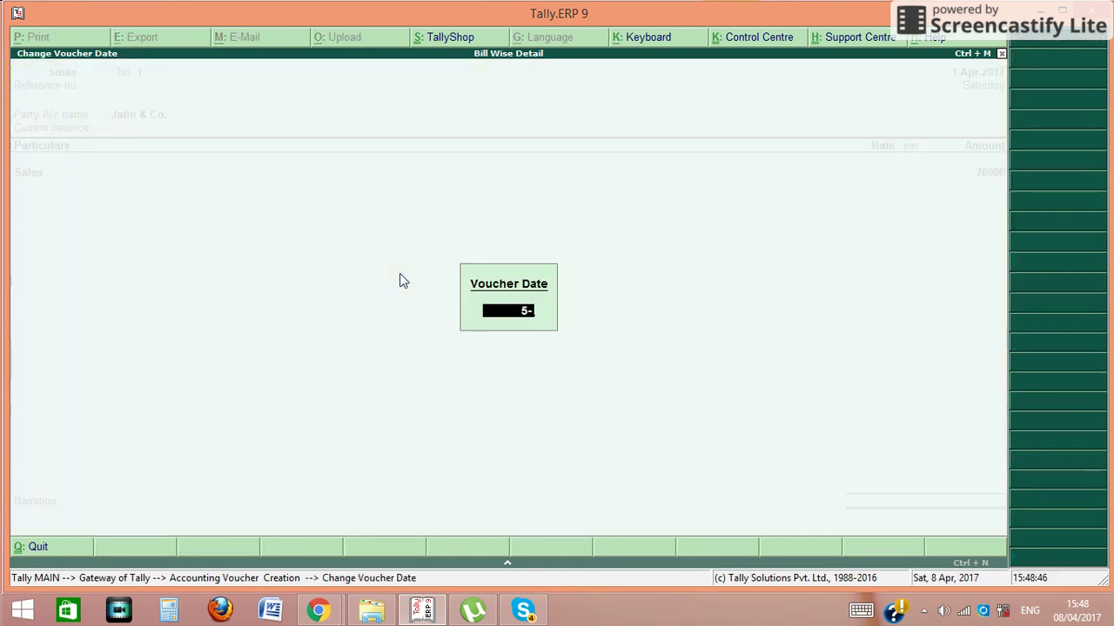
{"action": "key", "text": "Return"}
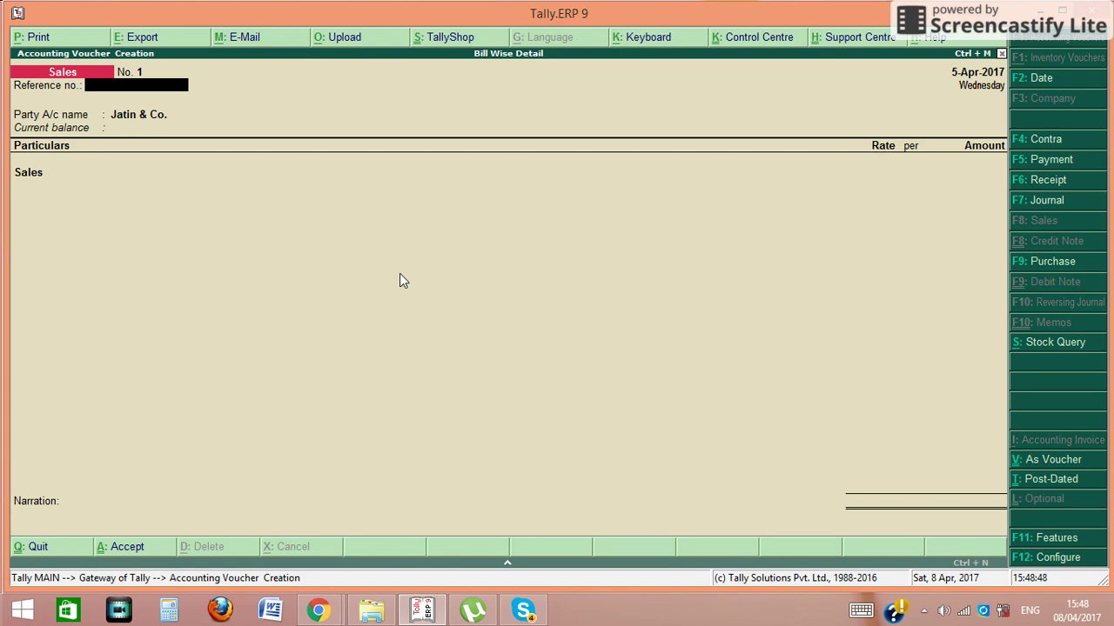
Accept the party details again and try to save the sales voucher without re-entering the amount.
{"action": "key", "text": "Return"}
{"action": "key", "text": "Return"}
{"action": "key", "text": "Return"}
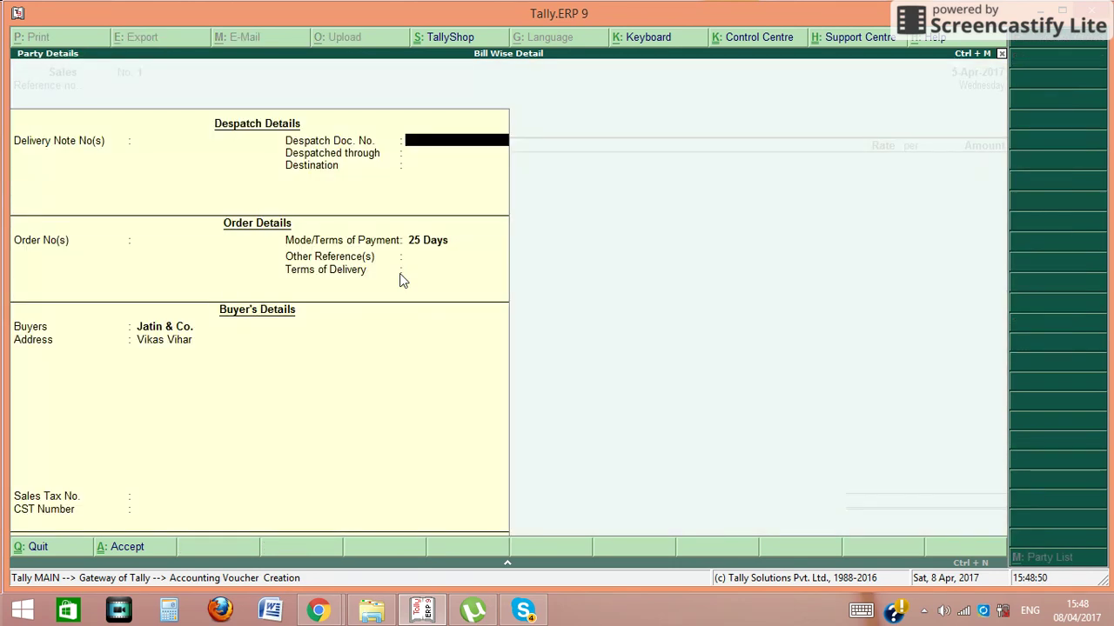
{"action": "key", "text": "ctrl+a"}
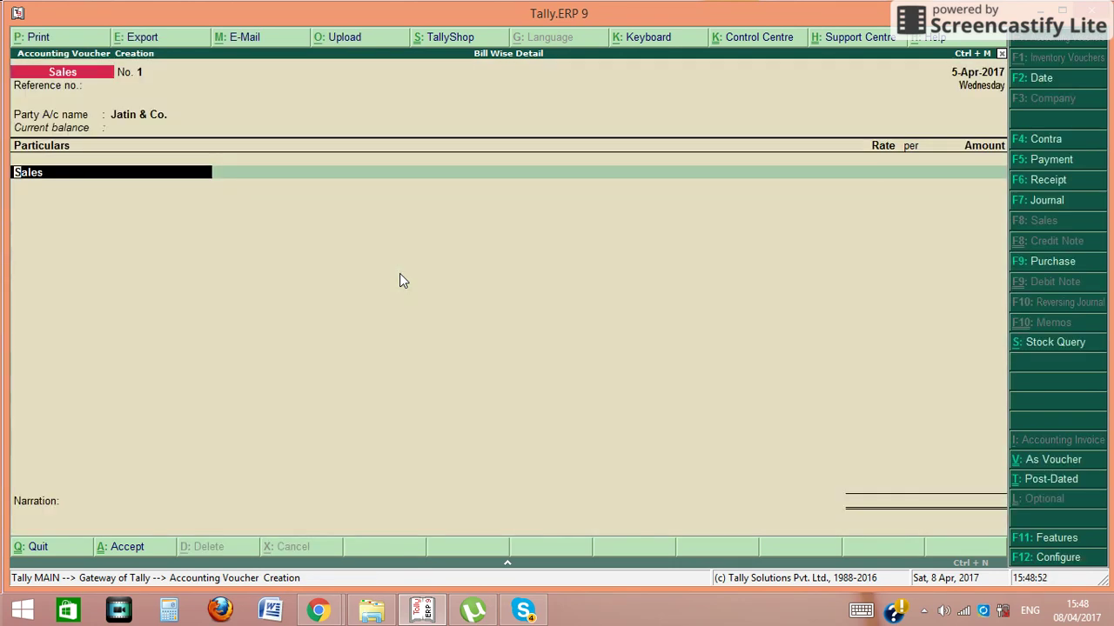
{"action": "key", "text": "ctrl+a"}
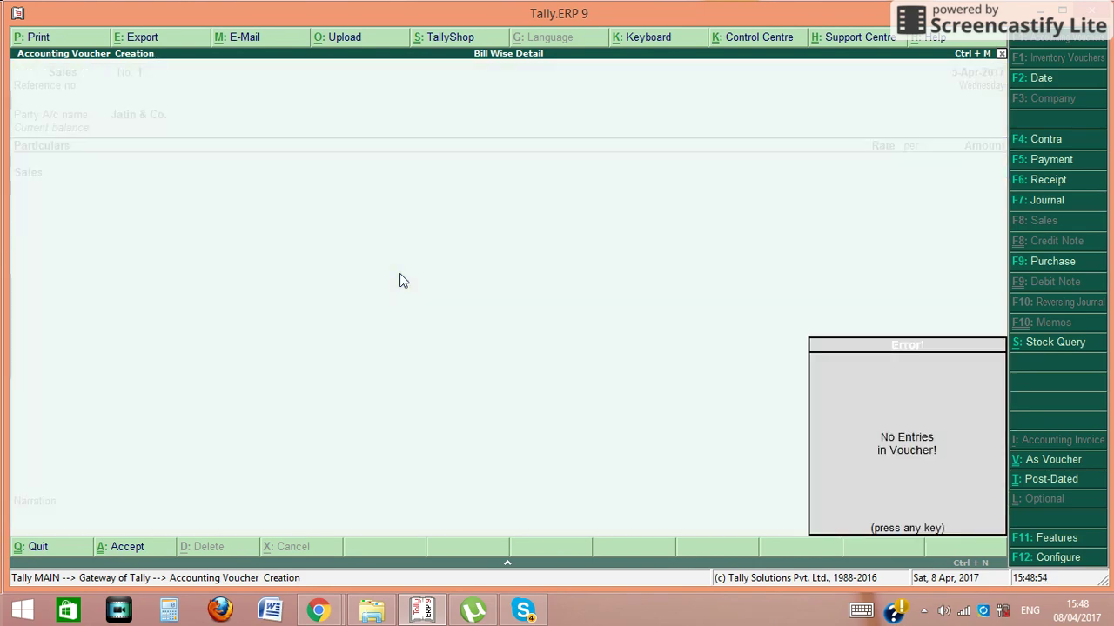
{"action": "key", "text": "Return"}
Keep Jatin & Co. and its party details, enter 28,000 against Sales and save the voucher.
{"action": "key", "text": "Return"}
{"action": "key", "text": "Return"}
{"action": "key", "text": "Return"}
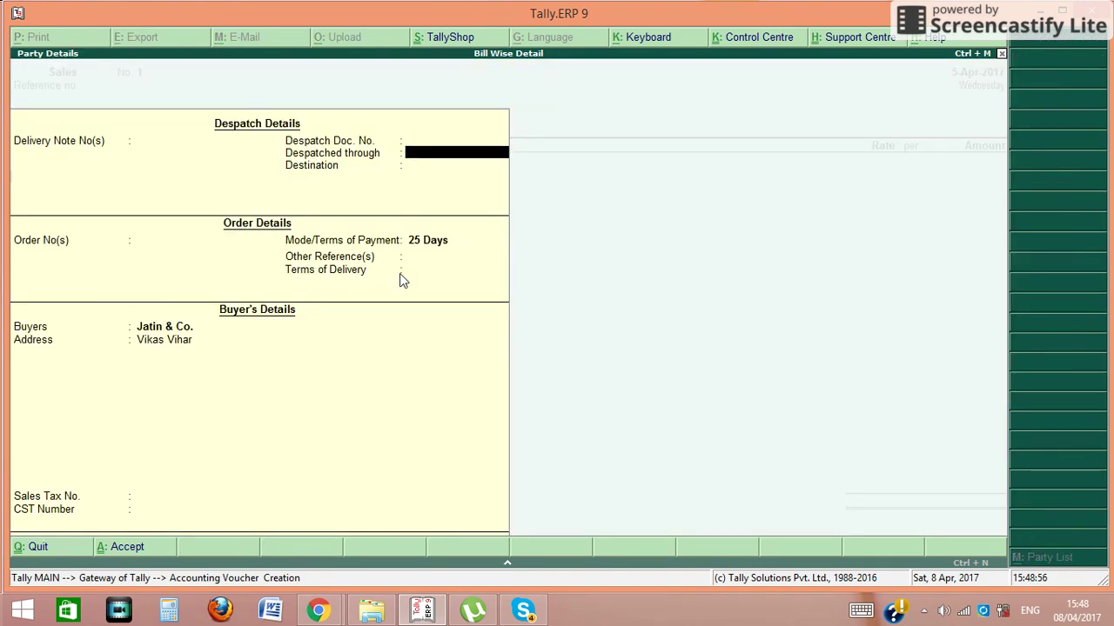
{"action": "key", "text": "ctrl+a"}
{"action": "key", "text": "Return"}
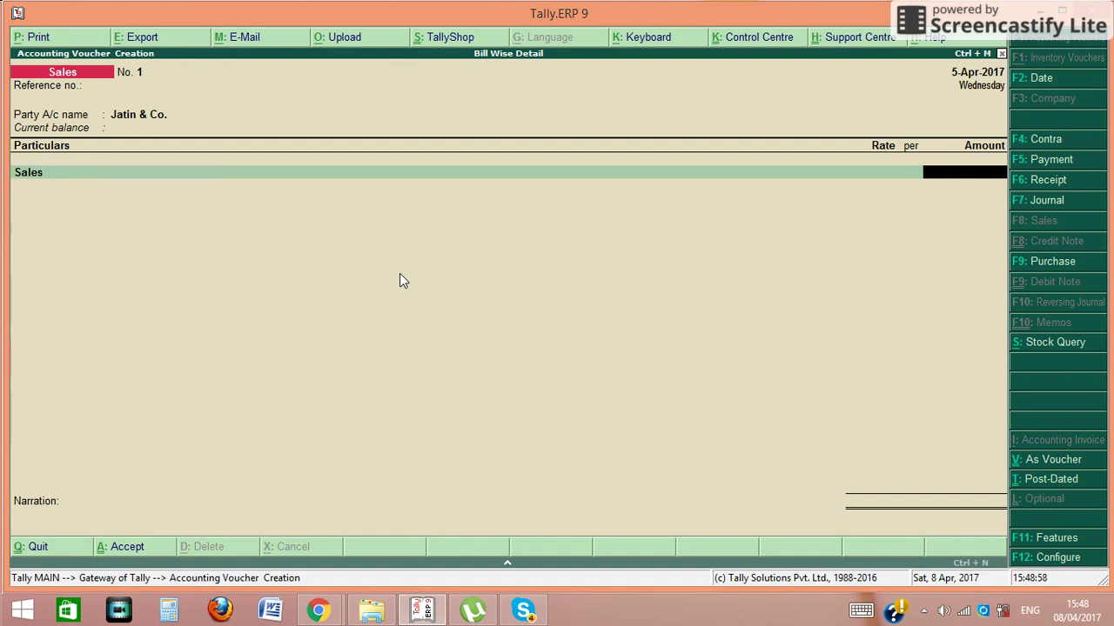
{"action": "type", "text": "28,000"}
{"action": "key", "text": "Return"}
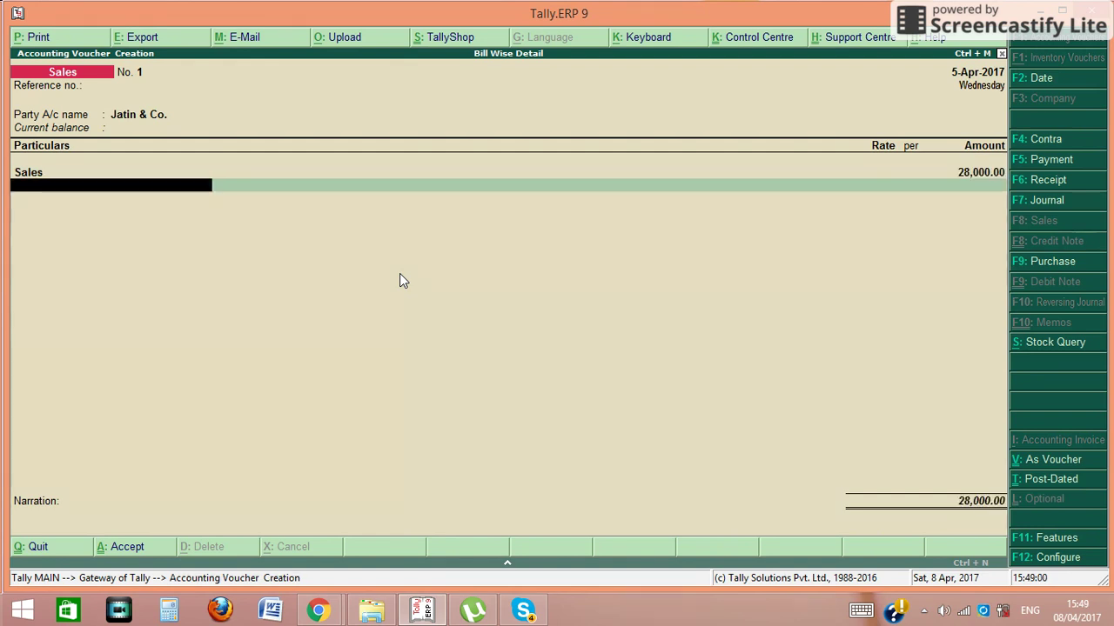
{"action": "key", "text": "ctrl+a"}
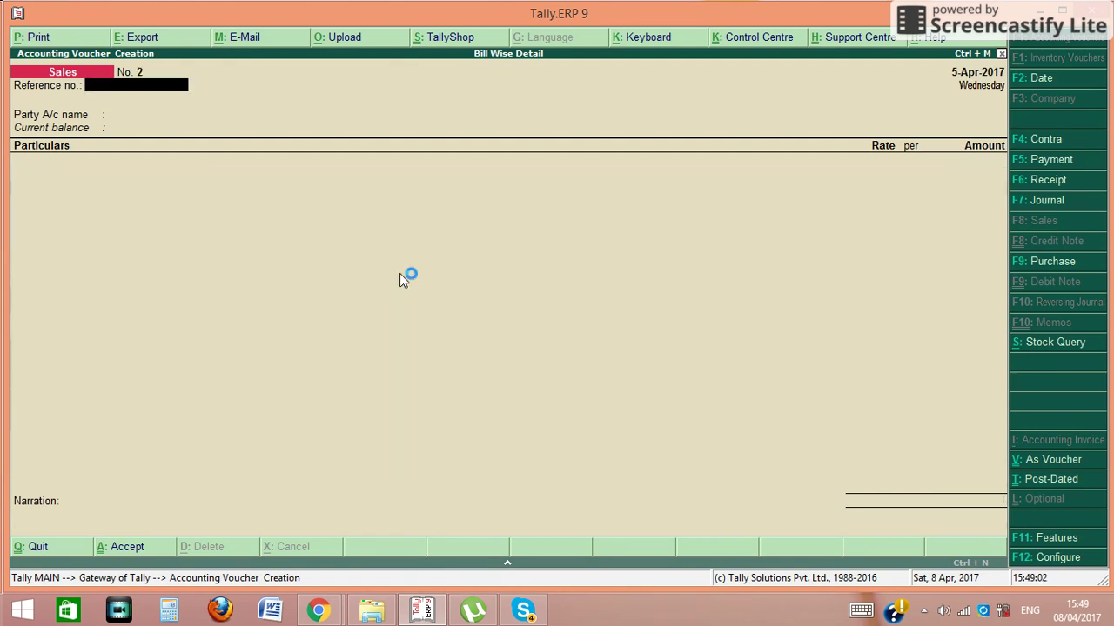
Start the second sales voucher for Jatin & Co. with default party details and set its date to 15-Apr-2017.
{"action": "key", "text": "Return"}
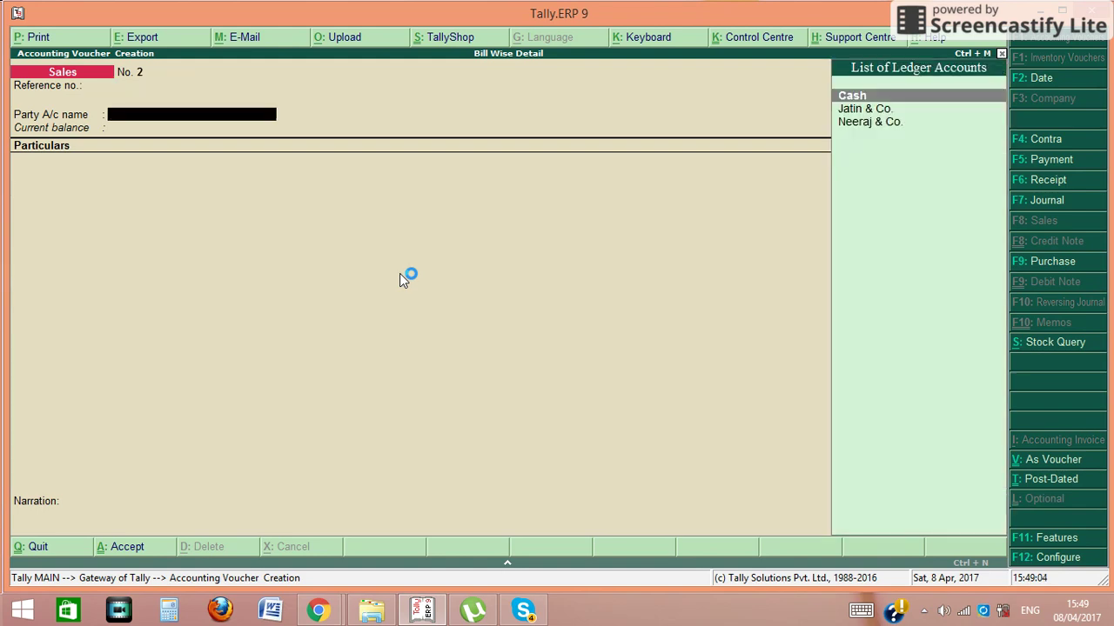
{"action": "key", "text": "Down"}
{"action": "key", "text": "Return"}
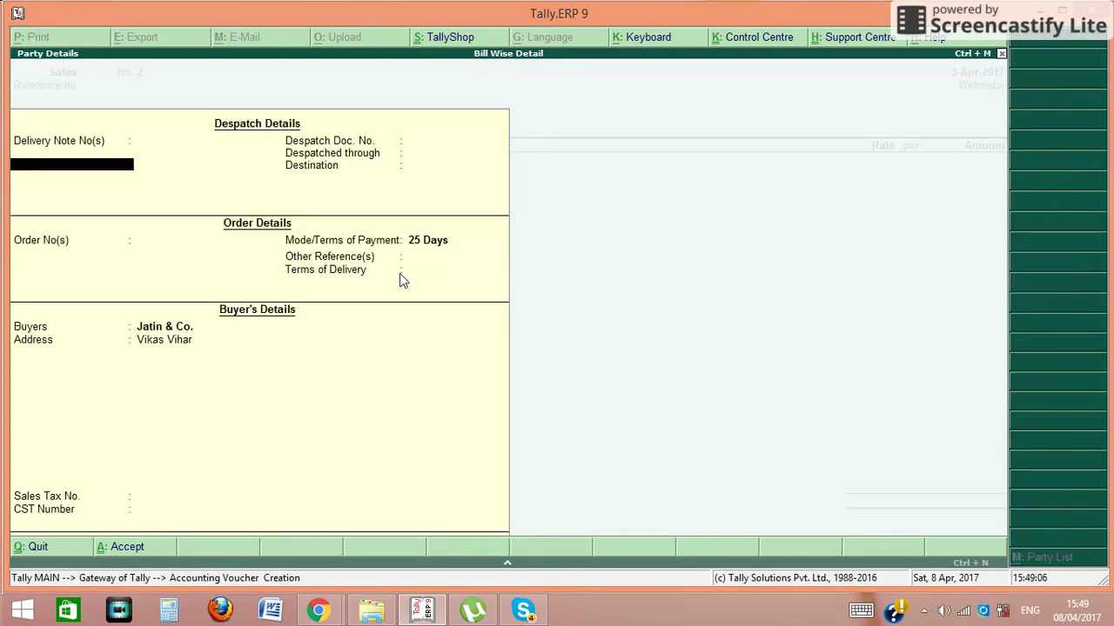
{"action": "key", "text": "ctrl+a"}
{"action": "key", "text": "F2"}
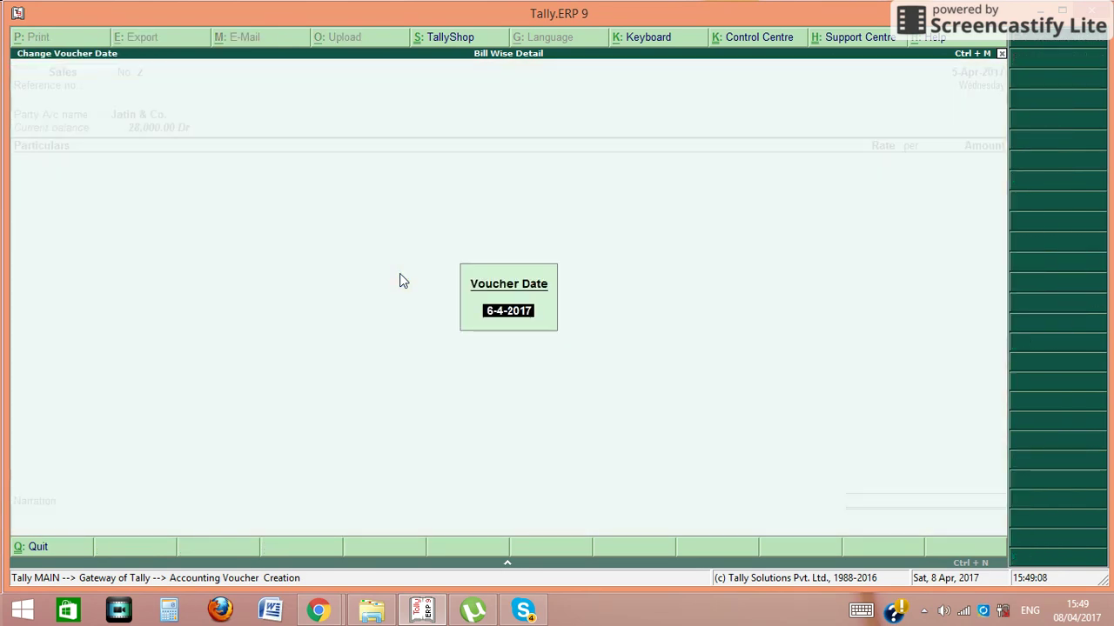
{"action": "type", "text": "15-"}
{"action": "key", "text": "Return"}
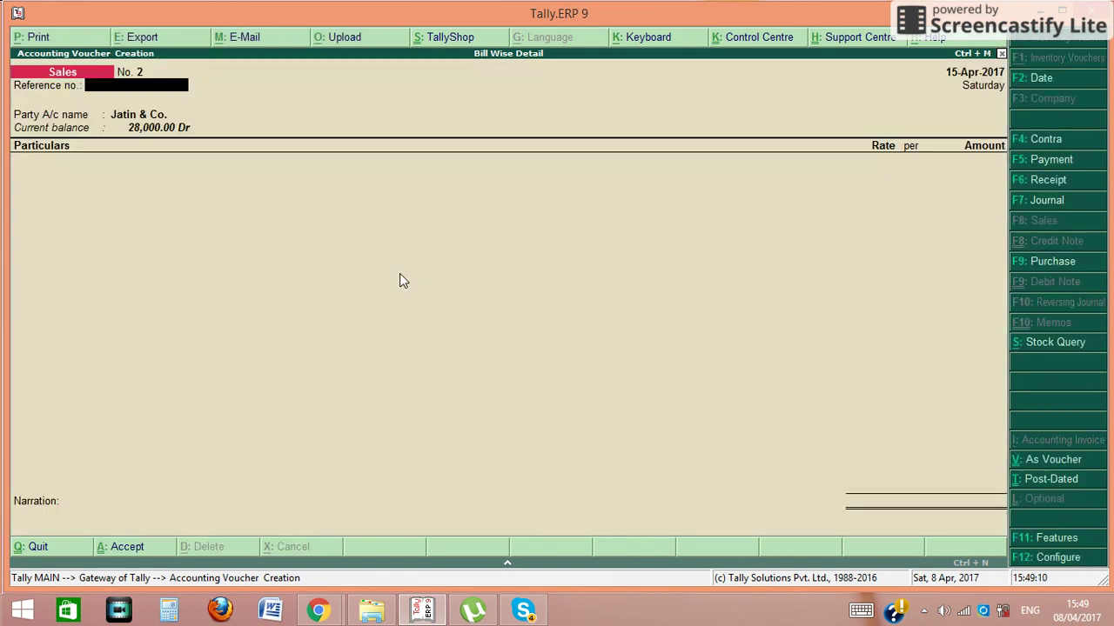
Keep Jatin & Co. as the party and try to accept the second sales voucher without a sales entry.
{"action": "key", "text": "Return"}
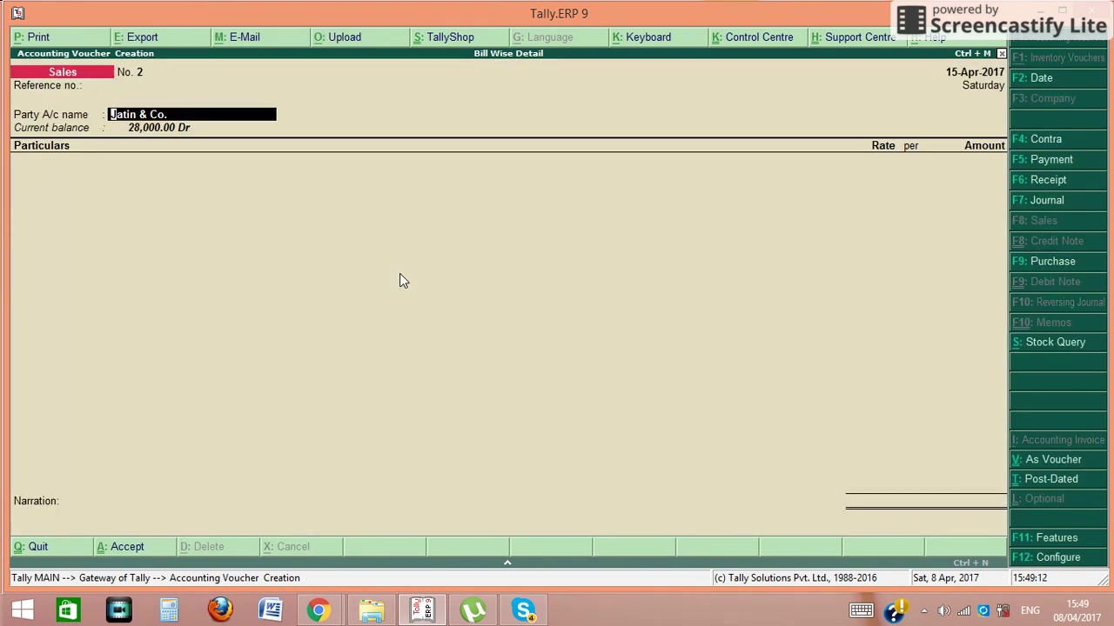
{"action": "key", "text": "ctrl+a"}
{"action": "key", "text": "Return"}
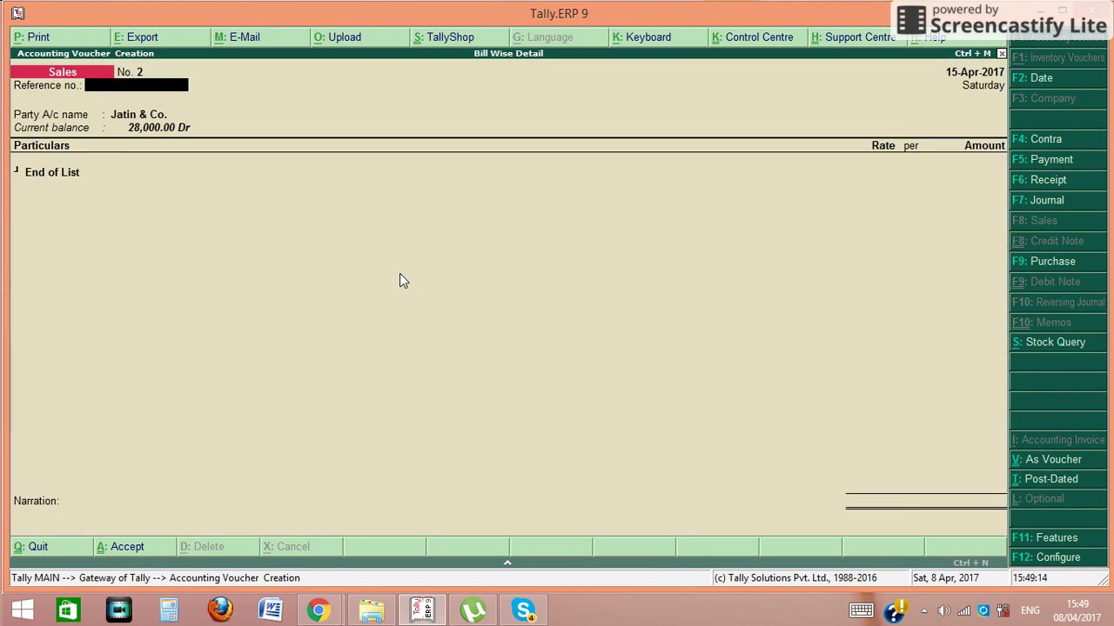
Enter 30,000 against Sales in the second voucher for Jatin & Co. and save it.
{"action": "key", "text": "Return"}
{"action": "key", "text": "ctrl+a"}
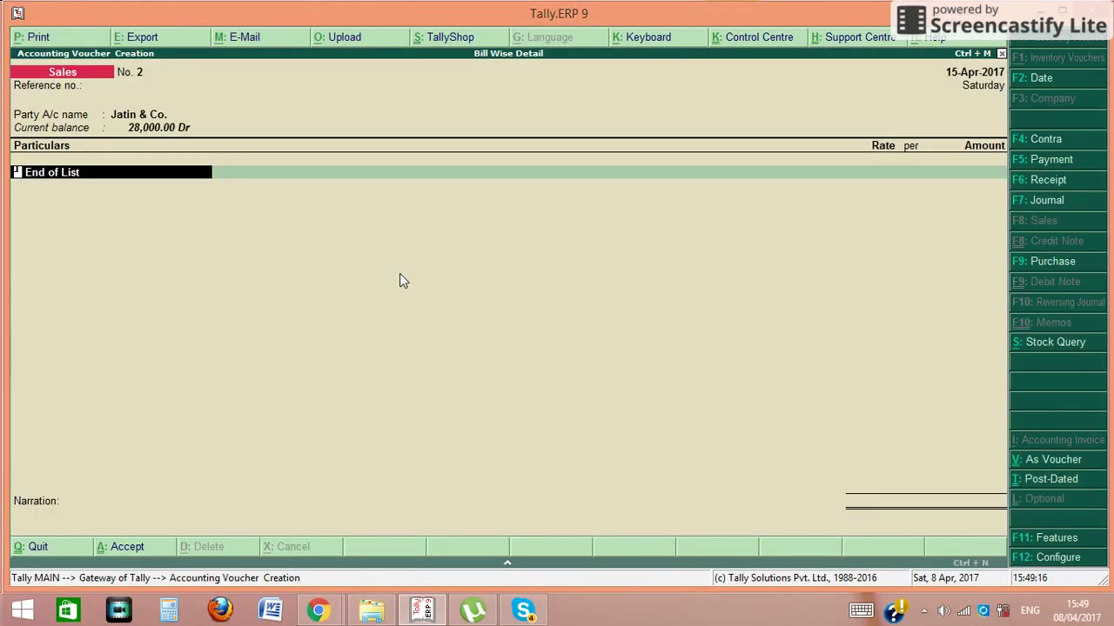
{"action": "type", "text": "Sa"}
{"action": "key", "text": "Return"}
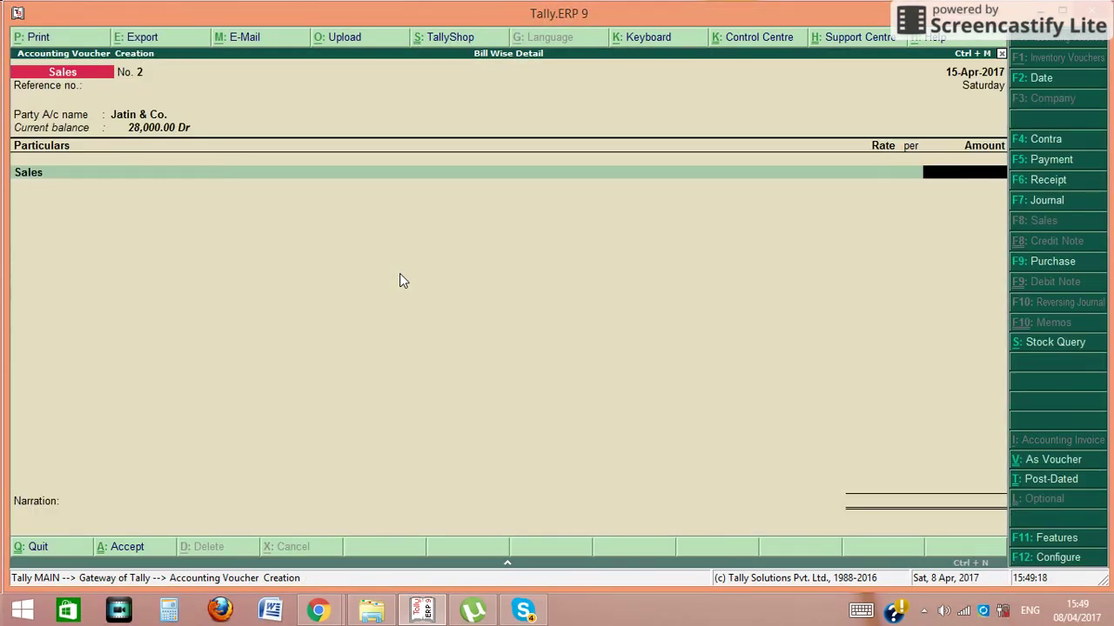
{"action": "type", "text": "30000"}
{"action": "key", "text": "Return"}
{"action": "key", "text": "Return"}
{"action": "key", "text": "Return"}
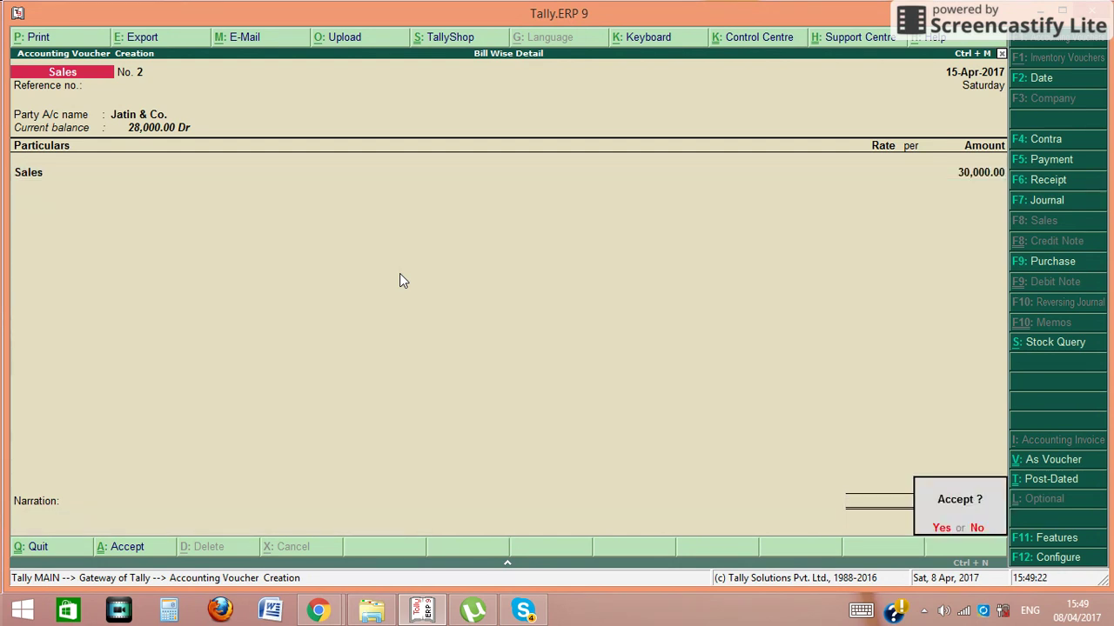
{"action": "key", "text": "Return"}
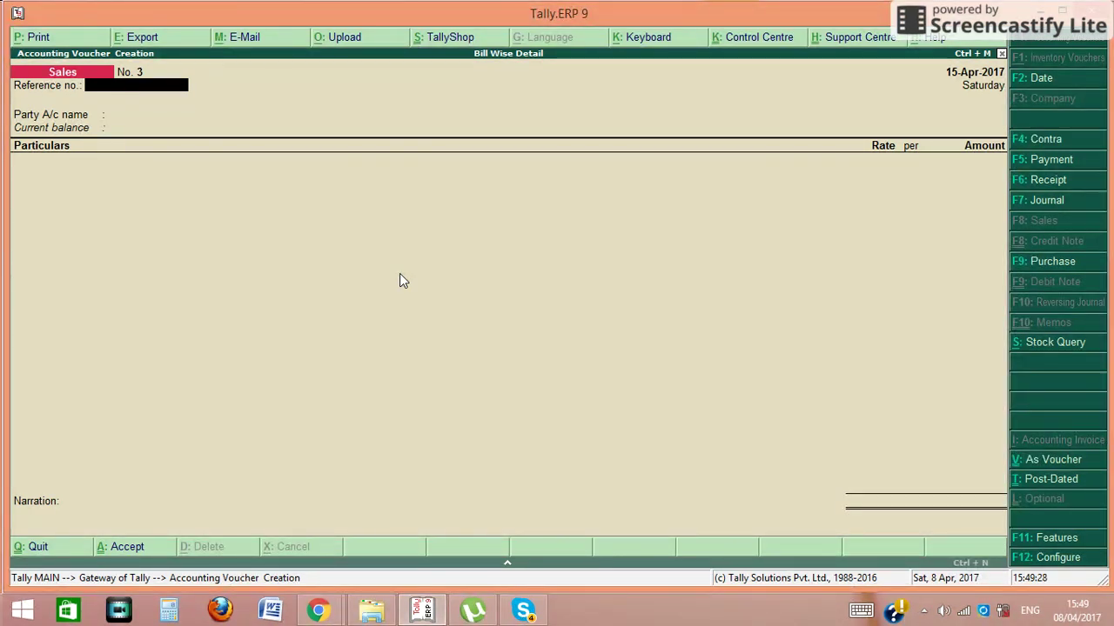
Choose Neeraj & Co. as the party of the third sales voucher and accept the default party details.
{"action": "key", "text": "Return"}
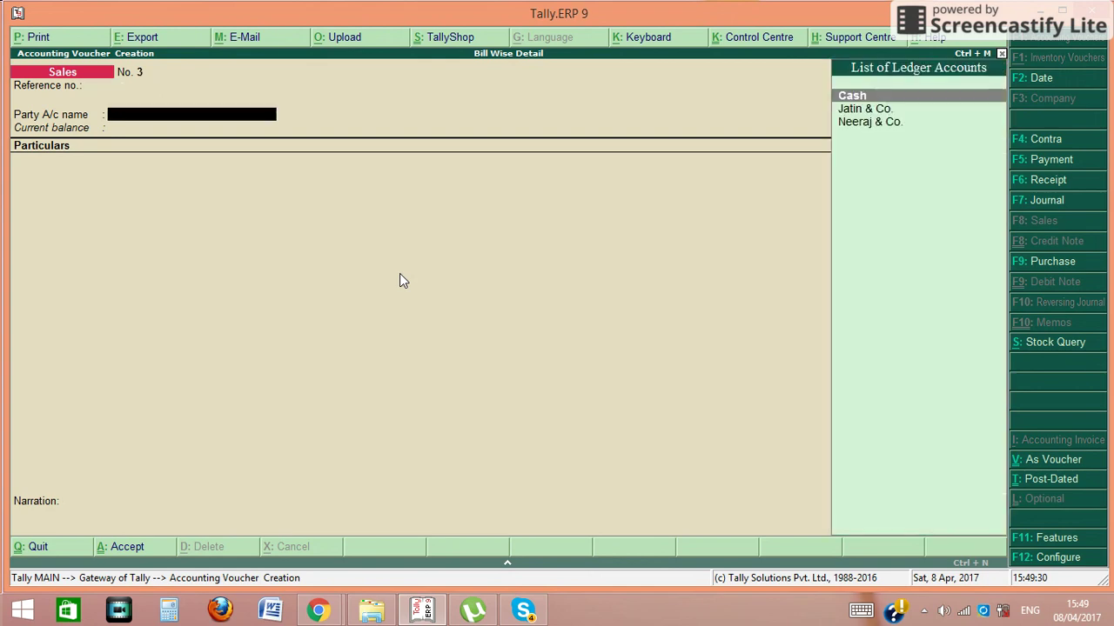
{"action": "key", "text": "Down"}
{"action": "key", "text": "Down"}
{"action": "key", "text": "Return"}
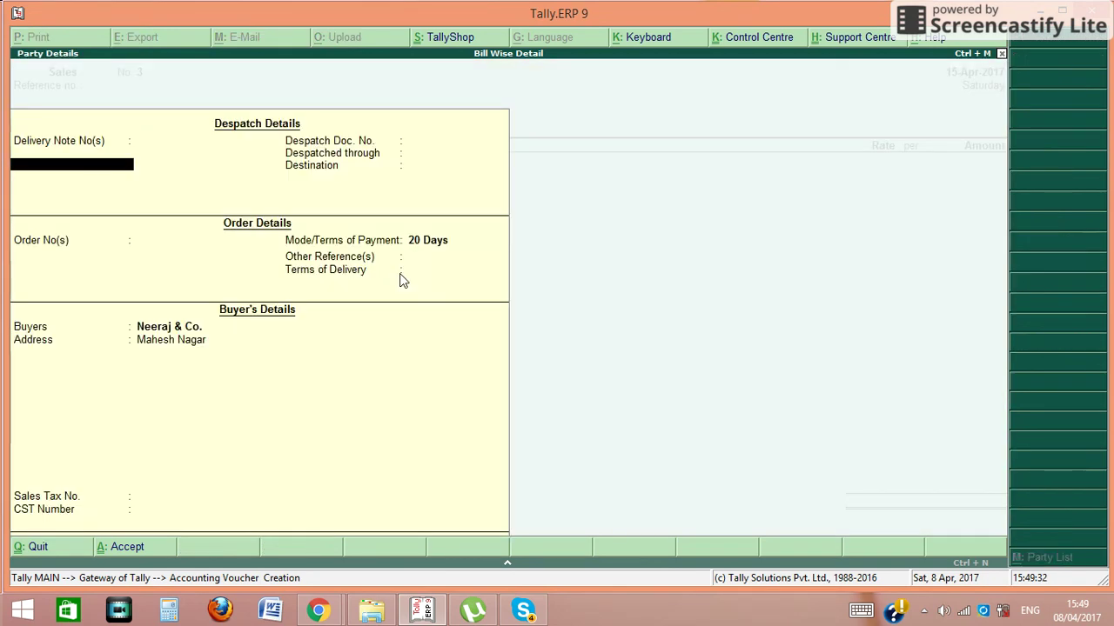
{"action": "key", "text": "ctrl+a"}
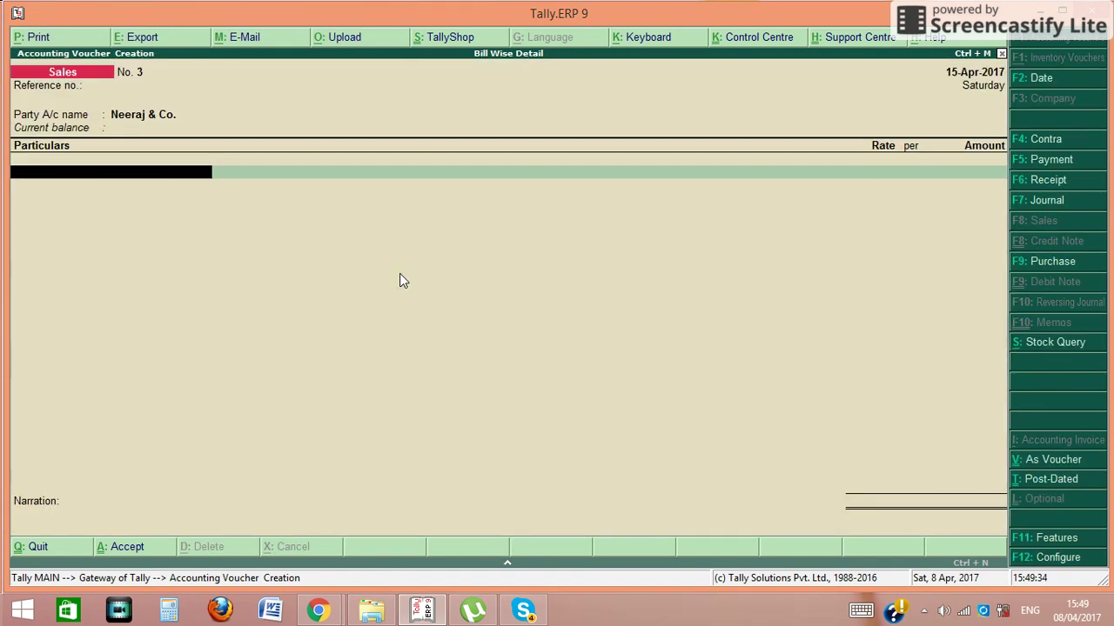
Enter 35,000 against Sales for Neeraj & Co. and save the voucher.
{"action": "type", "text": "Sa"}
{"action": "key", "text": "Return"}
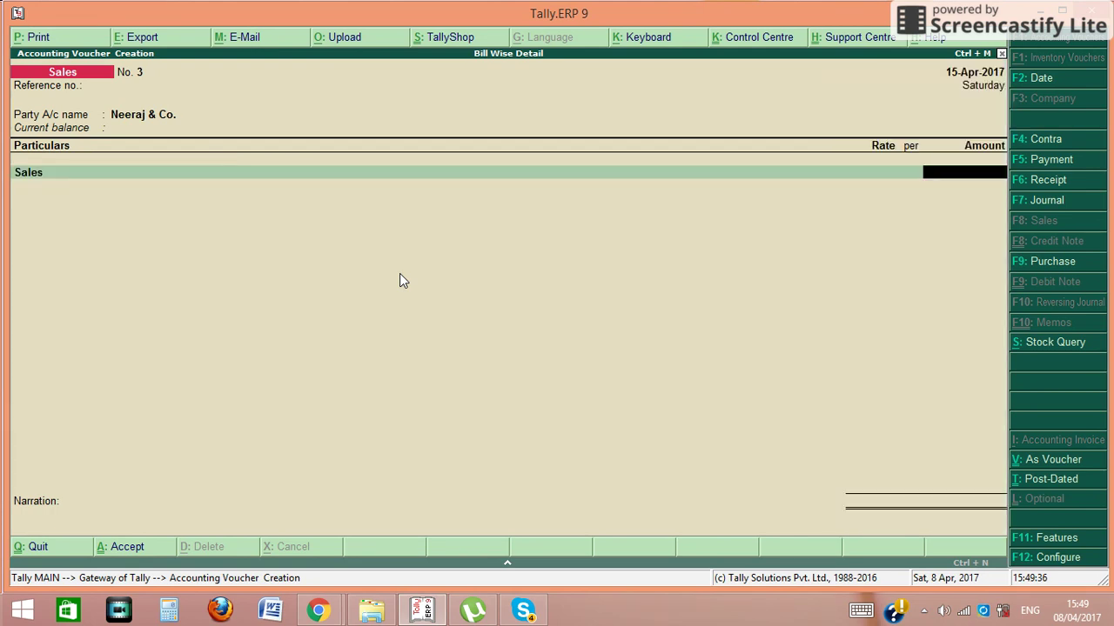
{"action": "type", "text": "35000"}
{"action": "key", "text": "Return"}
{"action": "key", "text": "Return"}
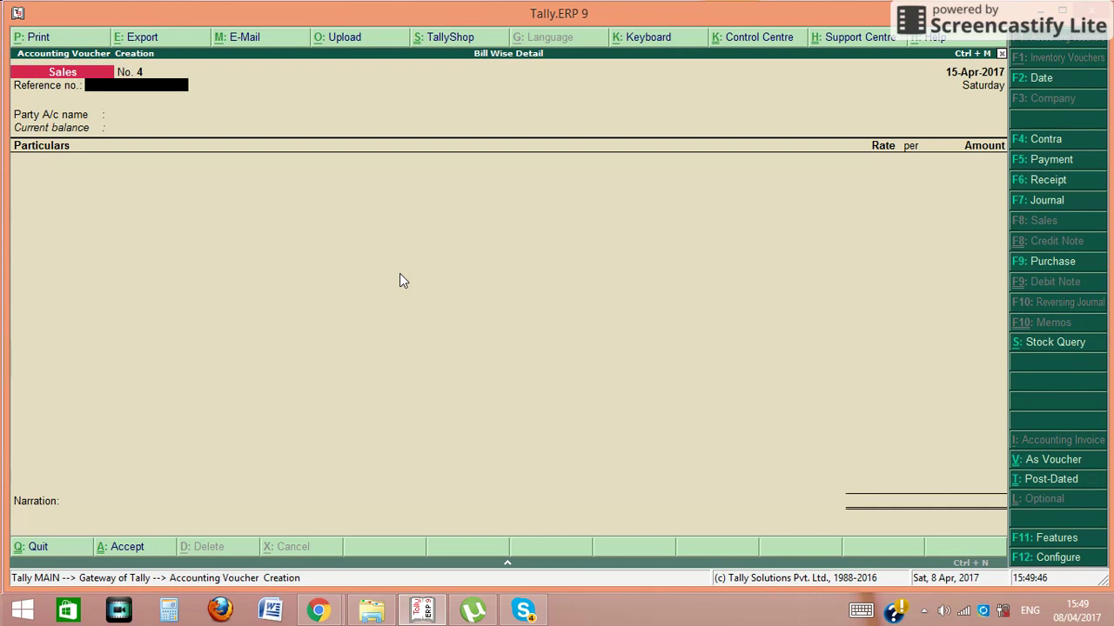
Leave voucher entry and go to the Outstandings reports within the Statements of Accounts.
{"action": "key", "text": "Escape"}
{"action": "key", "text": "Return"}
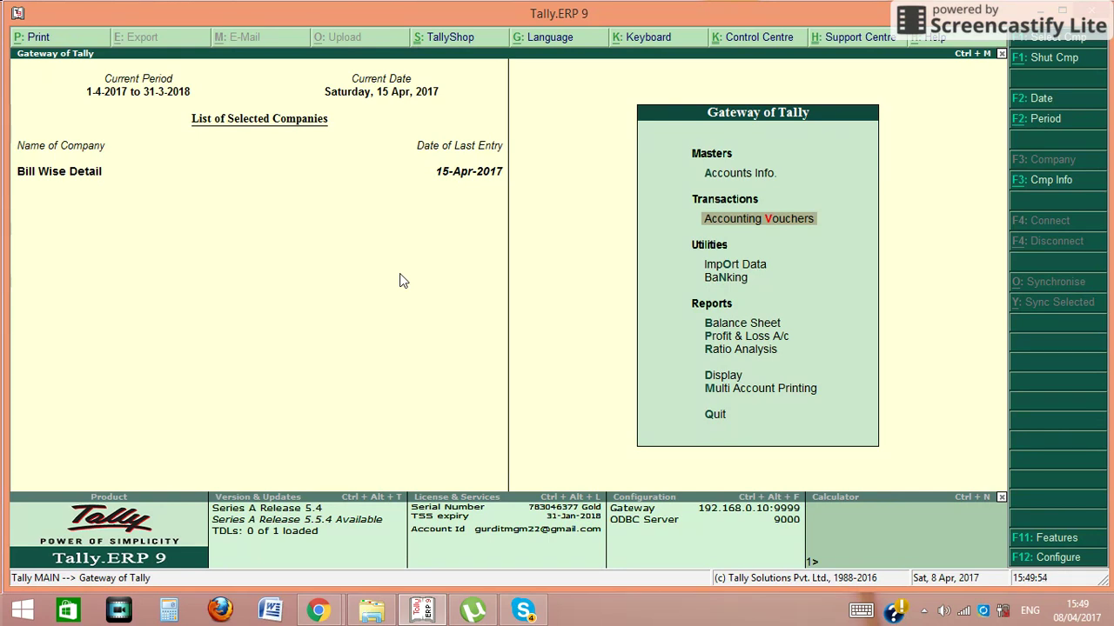
{"action": "key", "text": "Down"}
{"action": "key", "text": "Down"}
{"action": "key", "text": "Down"}
{"action": "key", "text": "Down"}
{"action": "key", "text": "Down"}
{"action": "key", "text": "Down"}
{"action": "key", "text": "Down"}
{"action": "key", "text": "Up"}
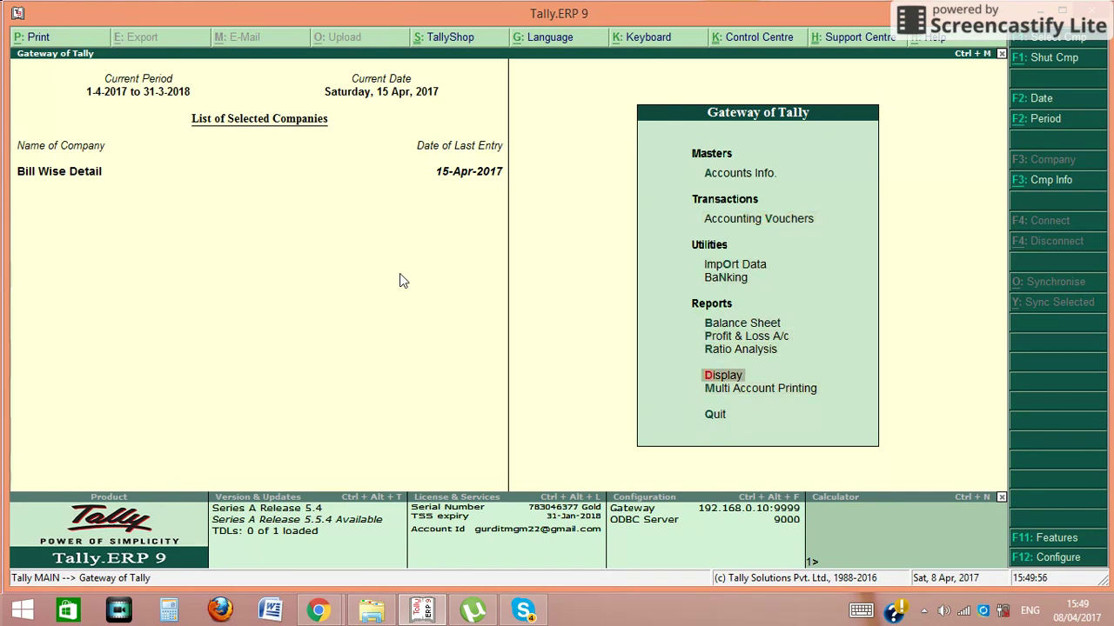
{"action": "key", "text": "Return"}
{"action": "key", "text": "Down"}
{"action": "key", "text": "Down"}
{"action": "key", "text": "Down"}
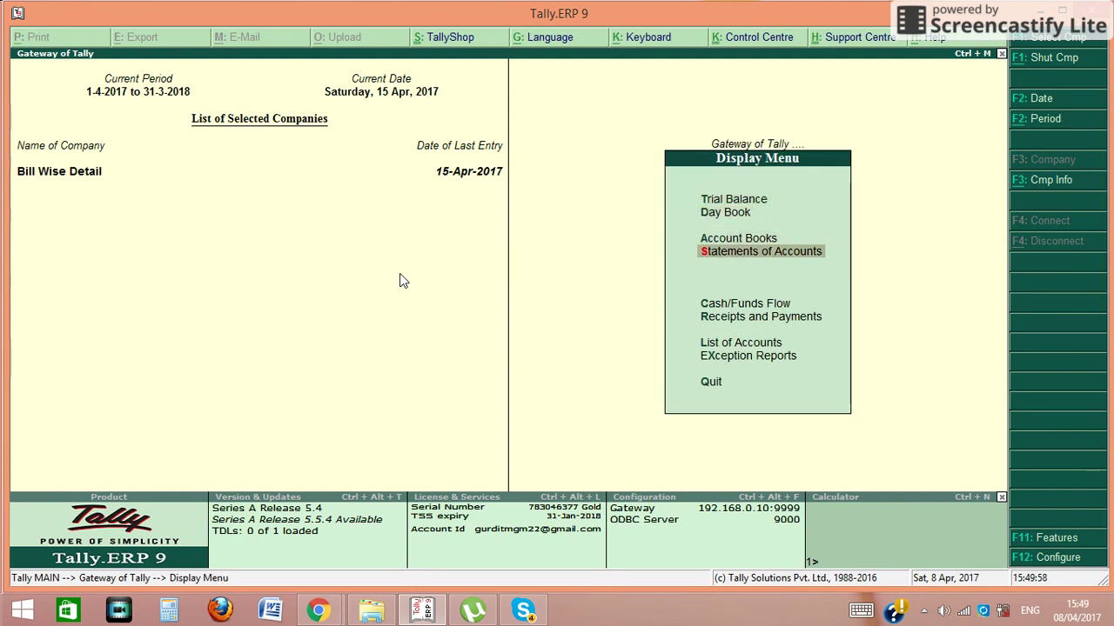
{"action": "key", "text": "Return"}
{"action": "key", "text": "Return"}
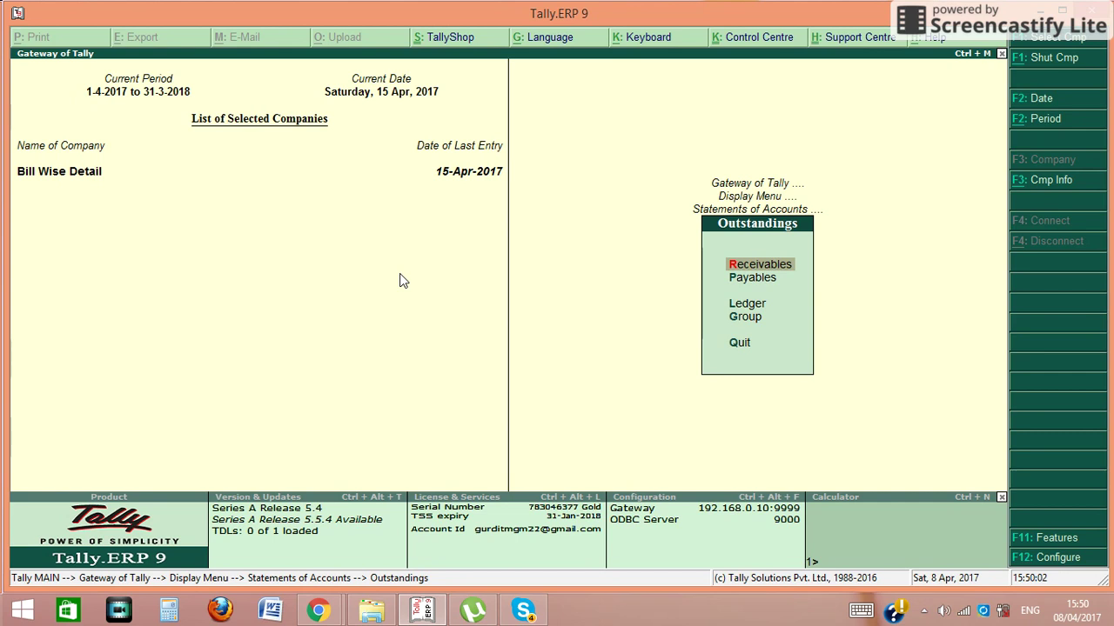
Open the Receivables report and examine each customer bill's pending amount and due date.
{"action": "key", "text": "Down"}
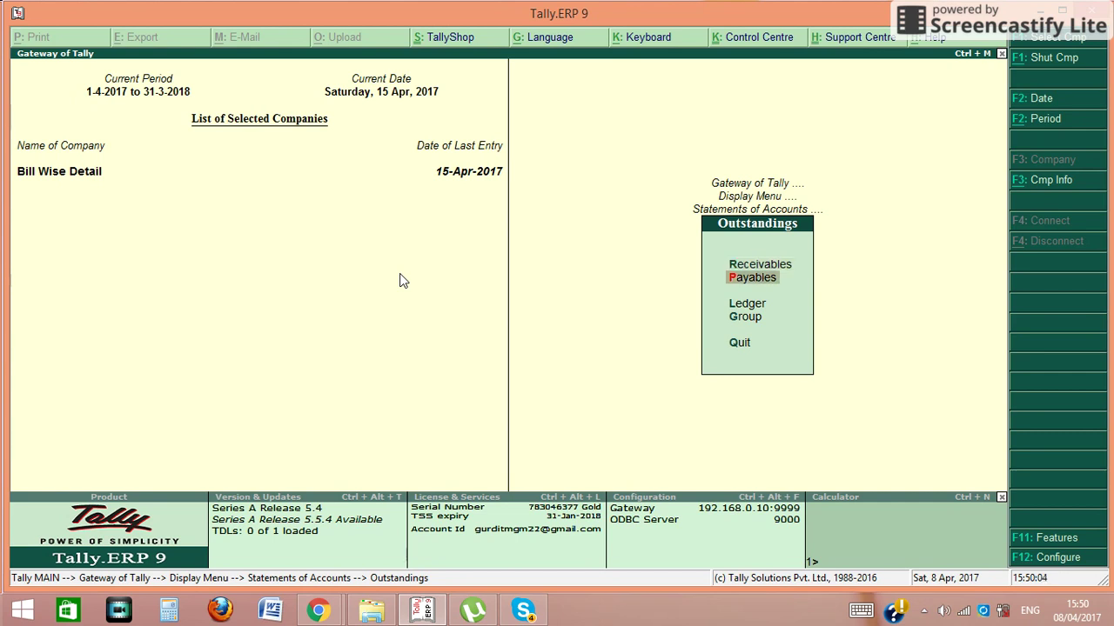
{"action": "key", "text": "Up"}
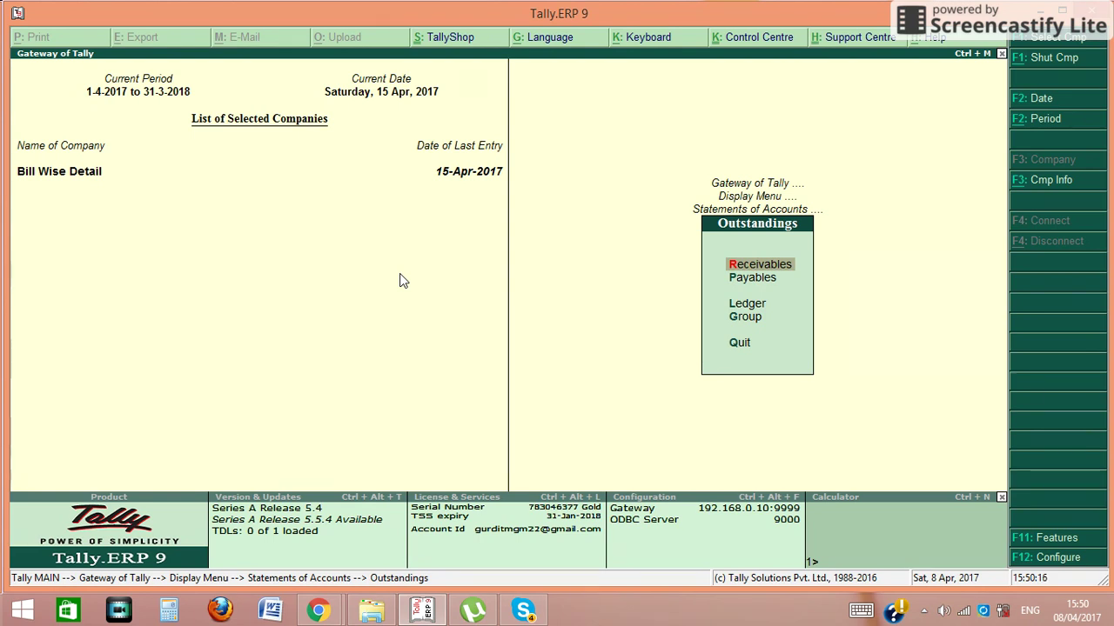
{"action": "key", "text": "Down"}
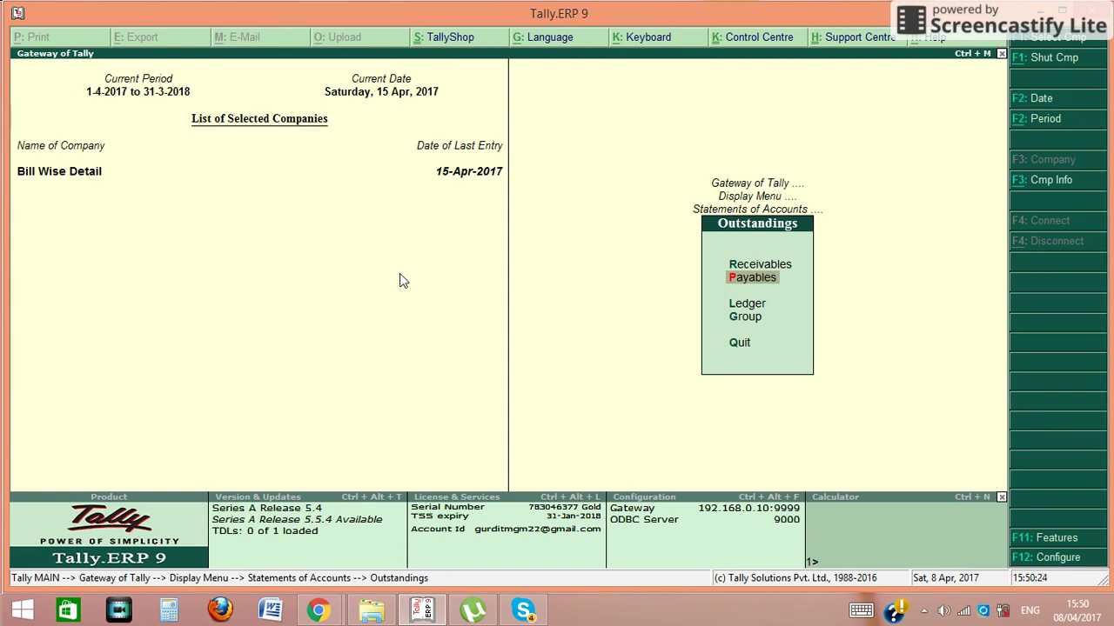
{"action": "key", "text": "Up"}
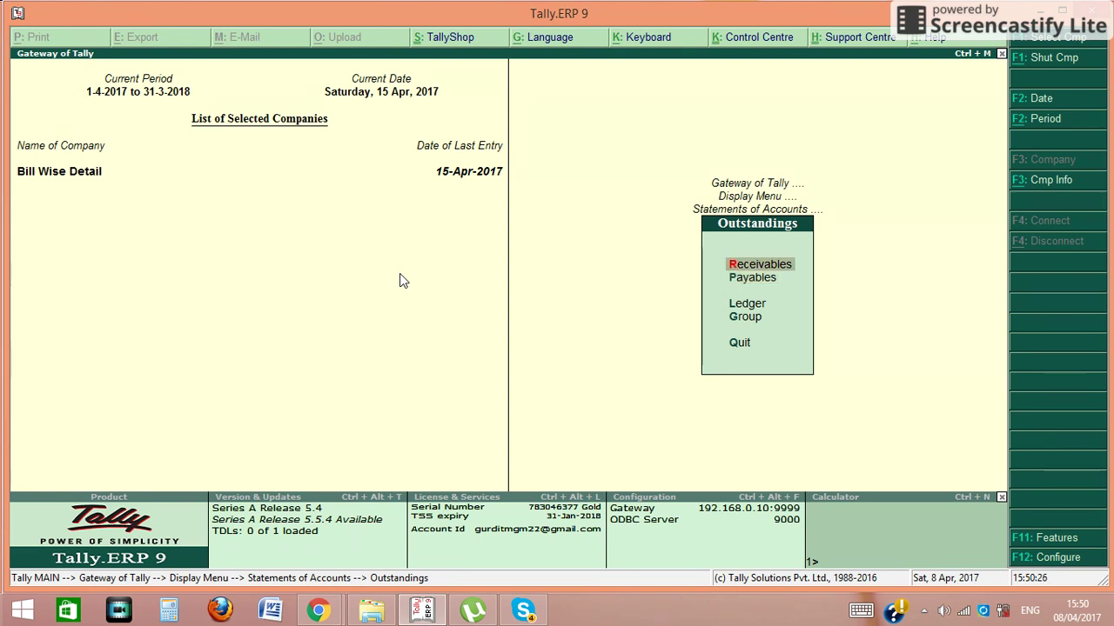
{"action": "key", "text": "Return"}
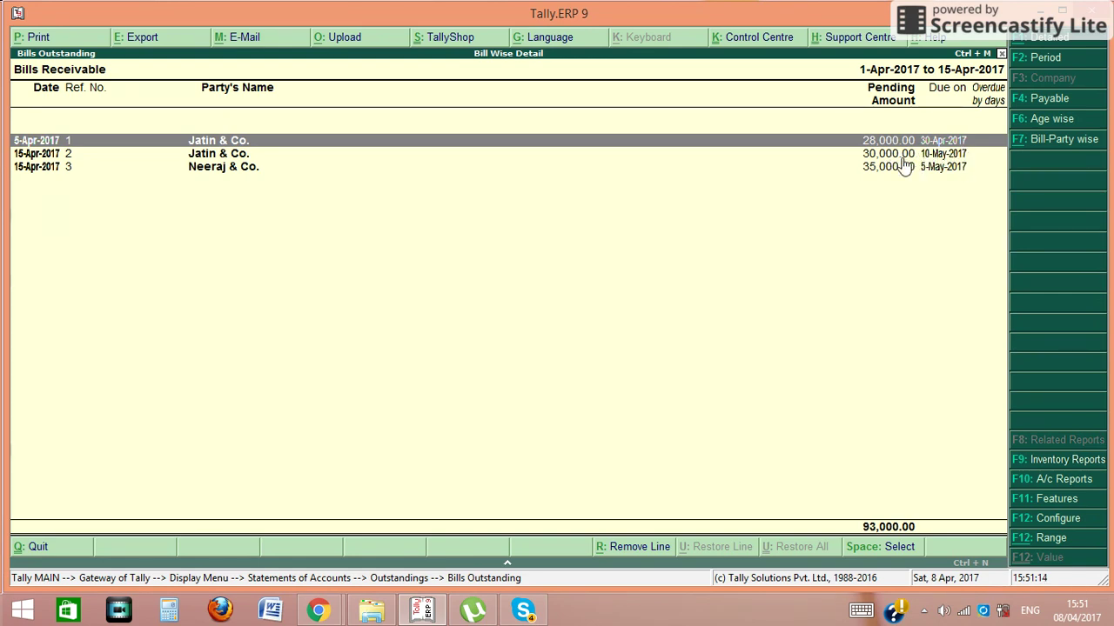
Close the receivables report, return to accounting vouchers and start a receipt voucher.
{"action": "key", "text": "Escape"}
{"action": "key", "text": "Escape"}
{"action": "key", "text": "Escape"}
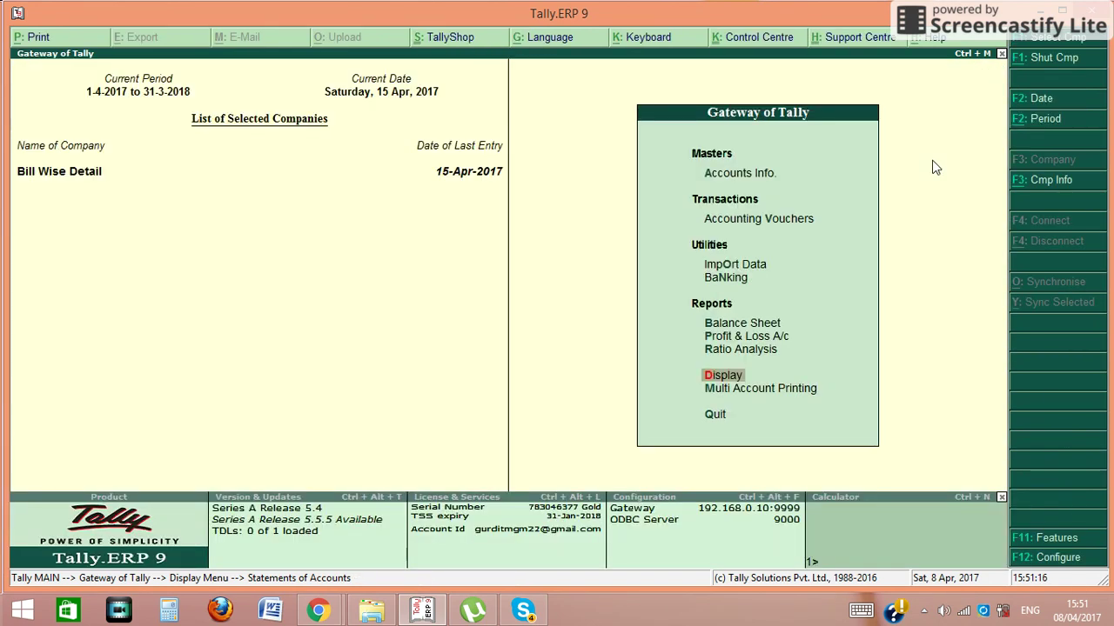
{"action": "key", "text": "Up"}
{"action": "key", "text": "Up"}
{"action": "key", "text": "Up"}
{"action": "key", "text": "Up"}
{"action": "key", "text": "Up"}
{"action": "key", "text": "Up"}
{"action": "key", "text": "Return"}
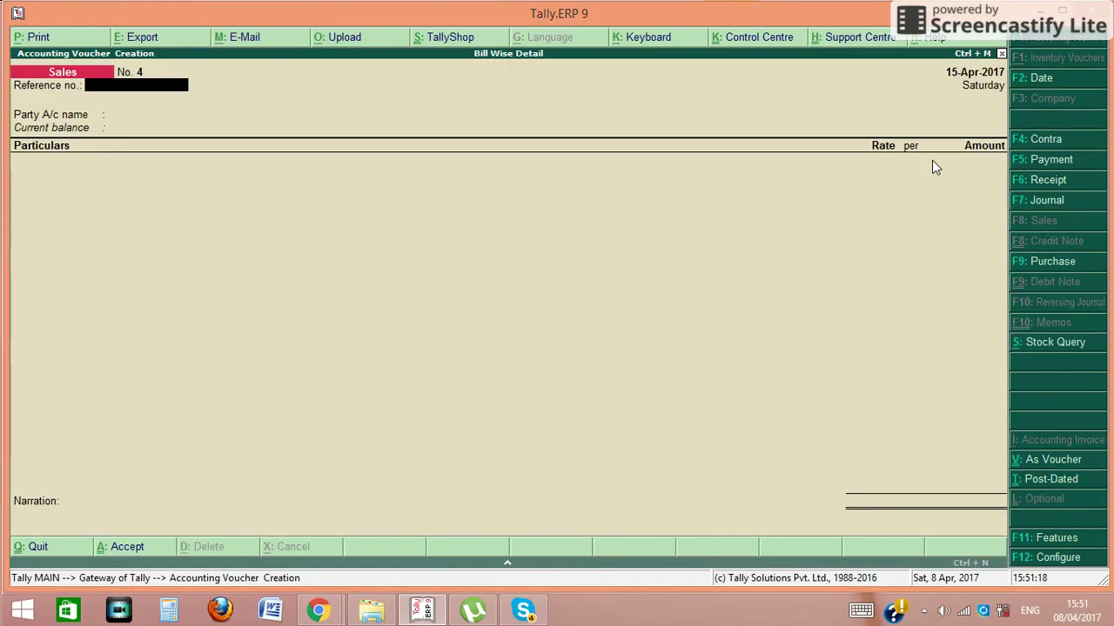
{"action": "key", "text": "F6"}
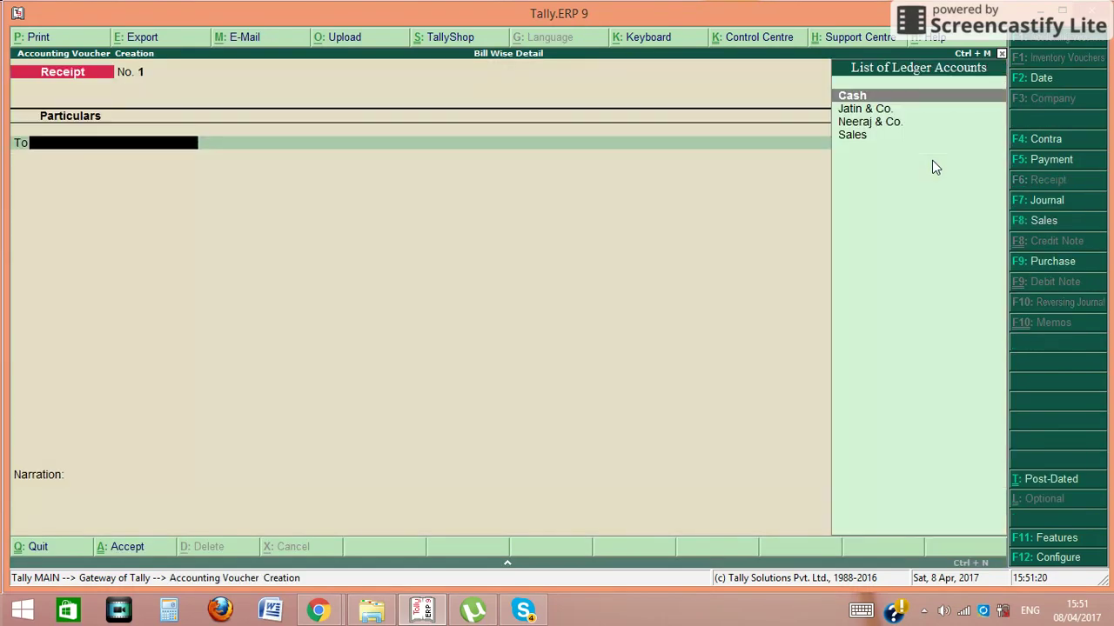
Credit Jatin & Co. with 30,000 in the receipt voucher and proceed to its bill-wise details.
{"action": "key", "text": "Down"}
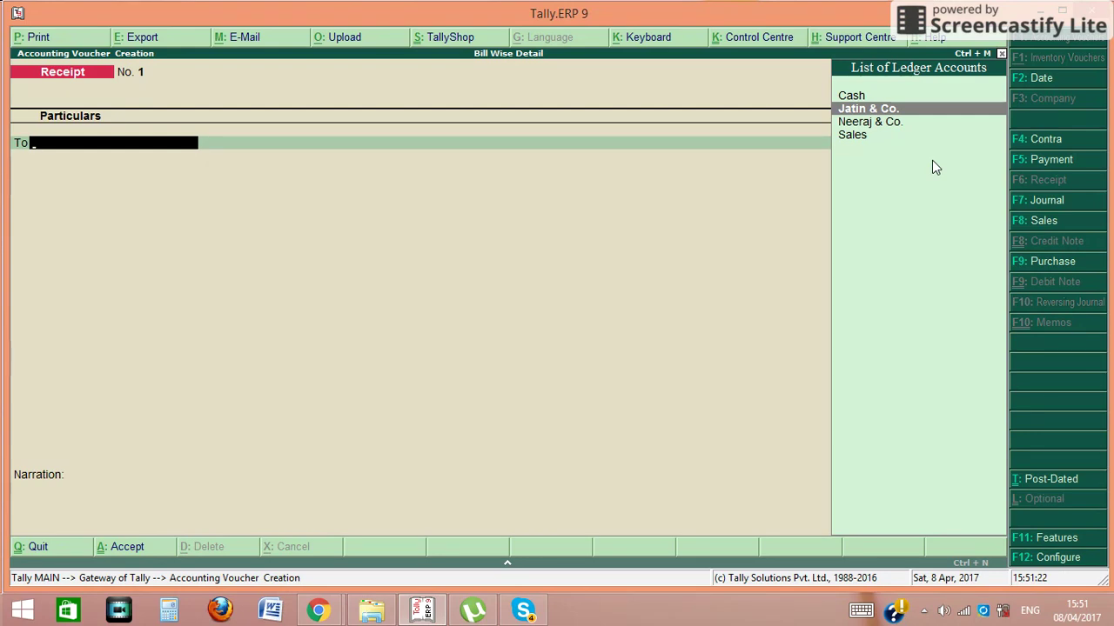
{"action": "key", "text": "Return"}
{"action": "type", "text": "30000"}
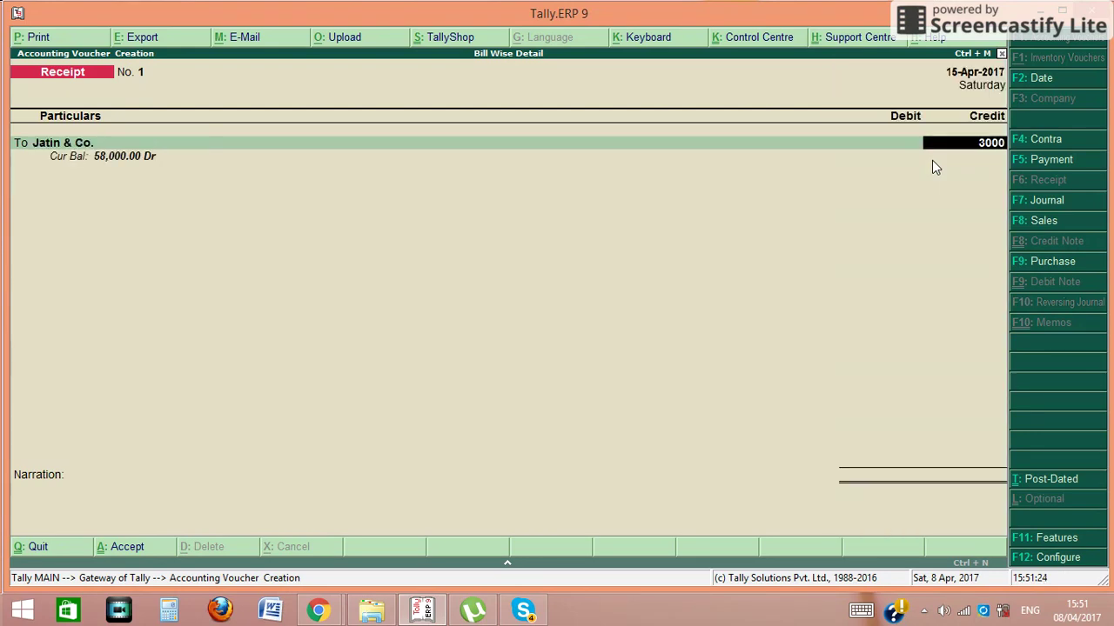
{"action": "key", "text": "Return"}
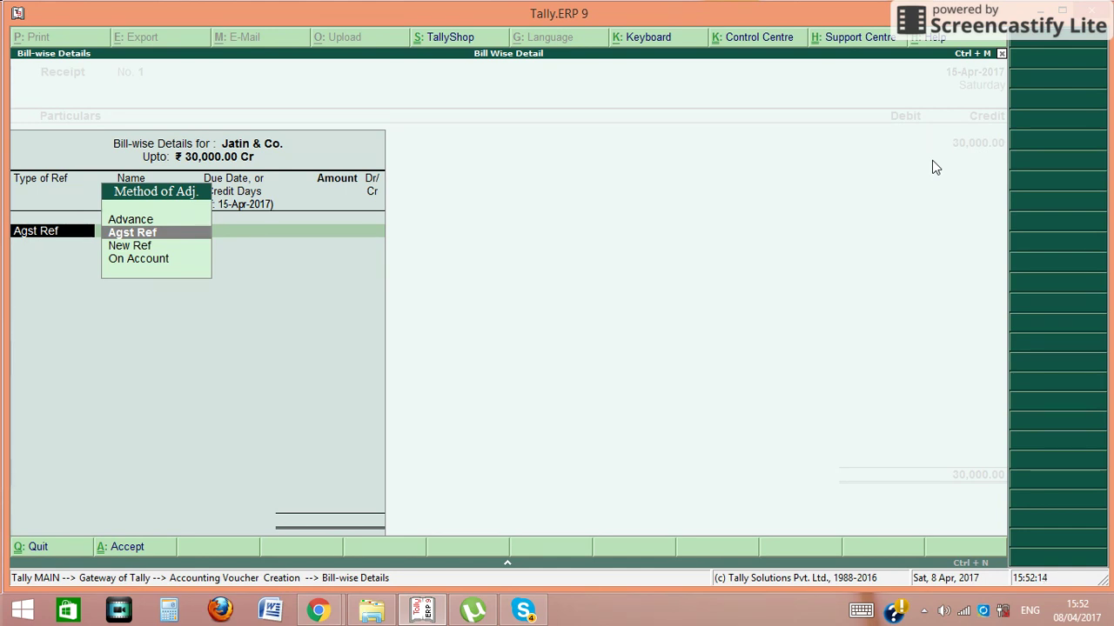
Adjust the receipt with Agst Ref against pending bill 1 dated 5-Apr-2017 for 28,000.
{"action": "key", "text": "Return"}
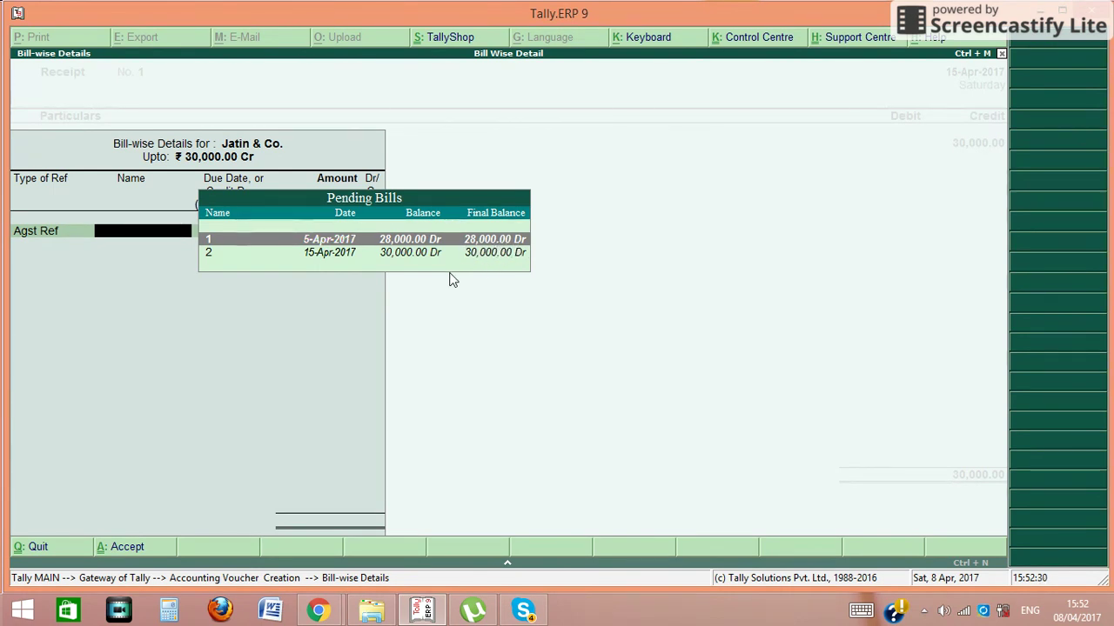
{"action": "key", "text": "Return"}
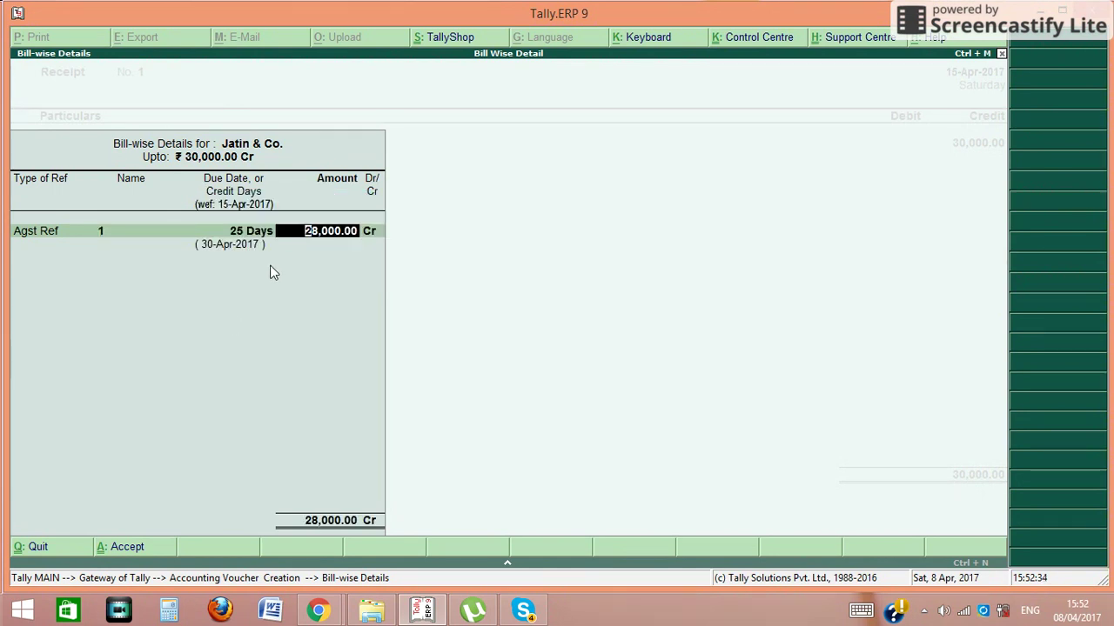
{"action": "key", "text": "Return"}
{"action": "key", "text": "Return"}
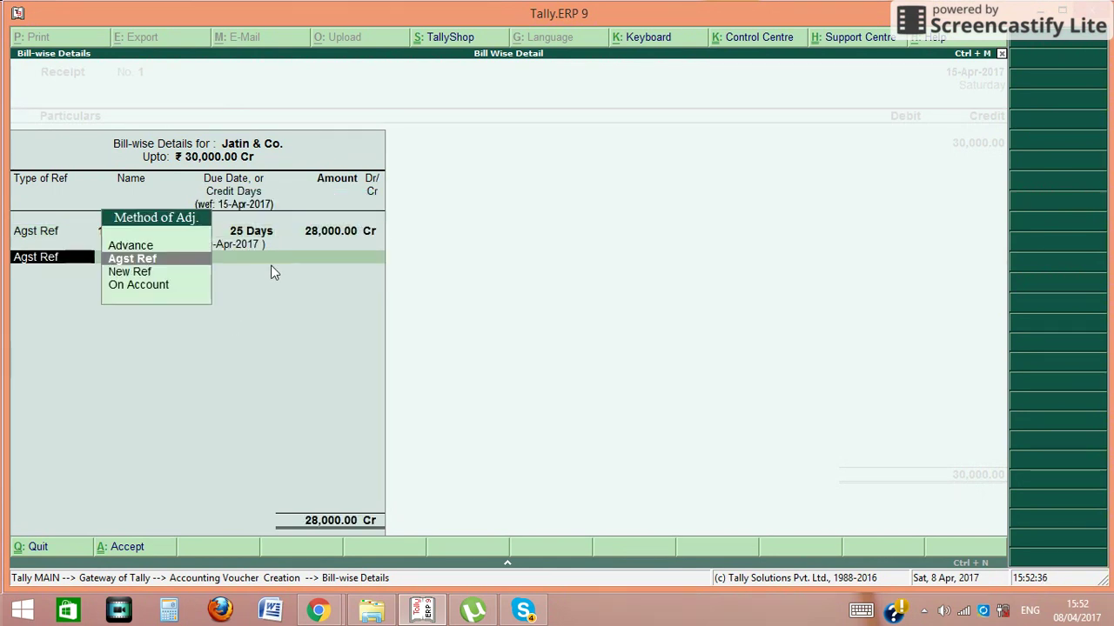
Leave the second bill adjustment row unused and set the Jatin & Co. receipt amount to 28,000.
{"action": "key", "text": "Down"}
{"action": "key", "text": "Down"}
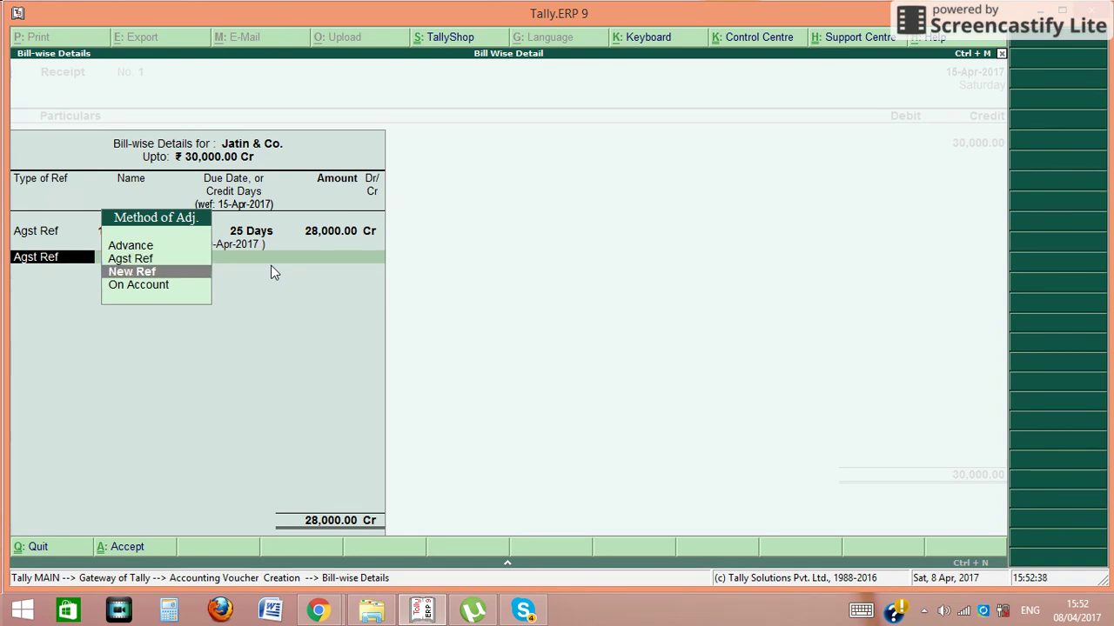
{"action": "key", "text": "BackSpace"}
{"action": "key", "text": "BackSpace"}
{"action": "key", "text": "BackSpace"}
{"action": "key", "text": "BackSpace"}
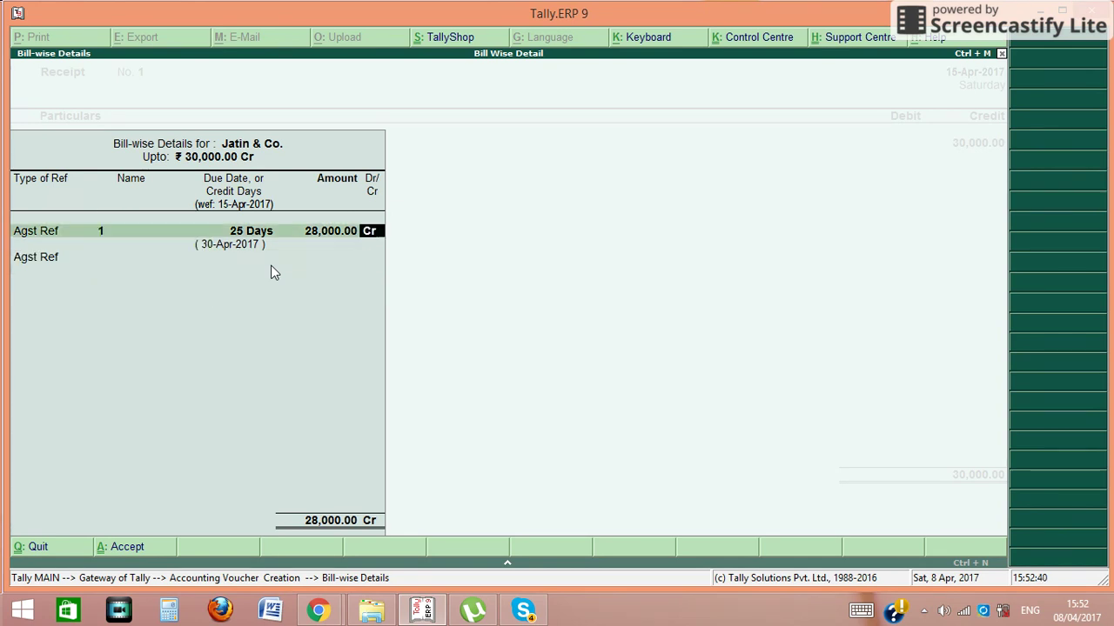
{"action": "key", "text": "ctrl+a"}
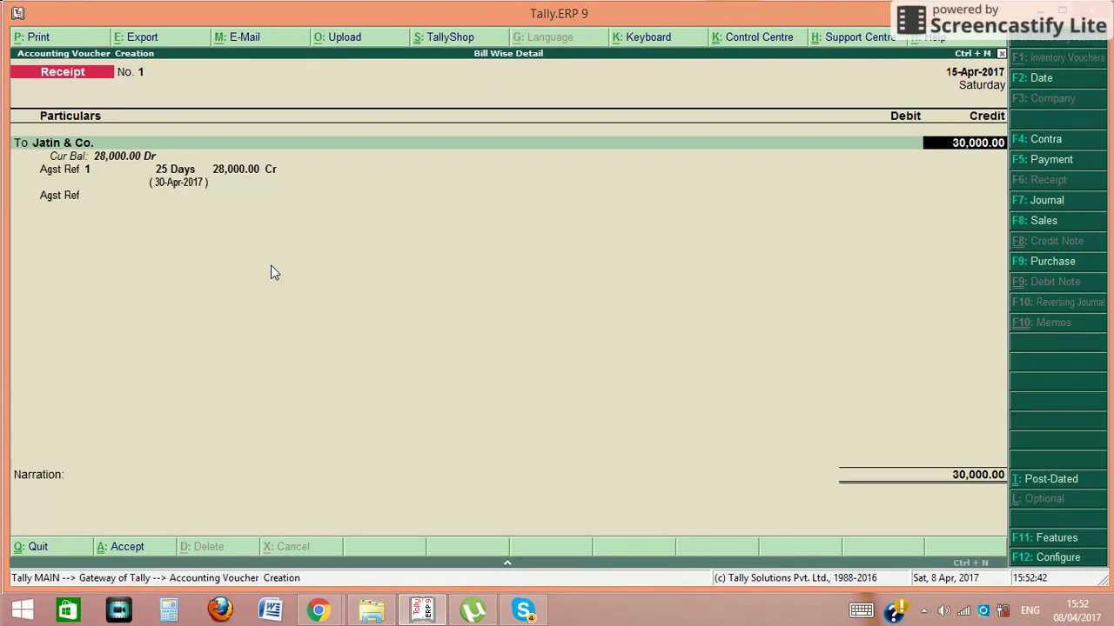
{"action": "type", "text": "28,000"}
{"action": "key", "text": "Return"}
{"action": "key", "text": "Return"}
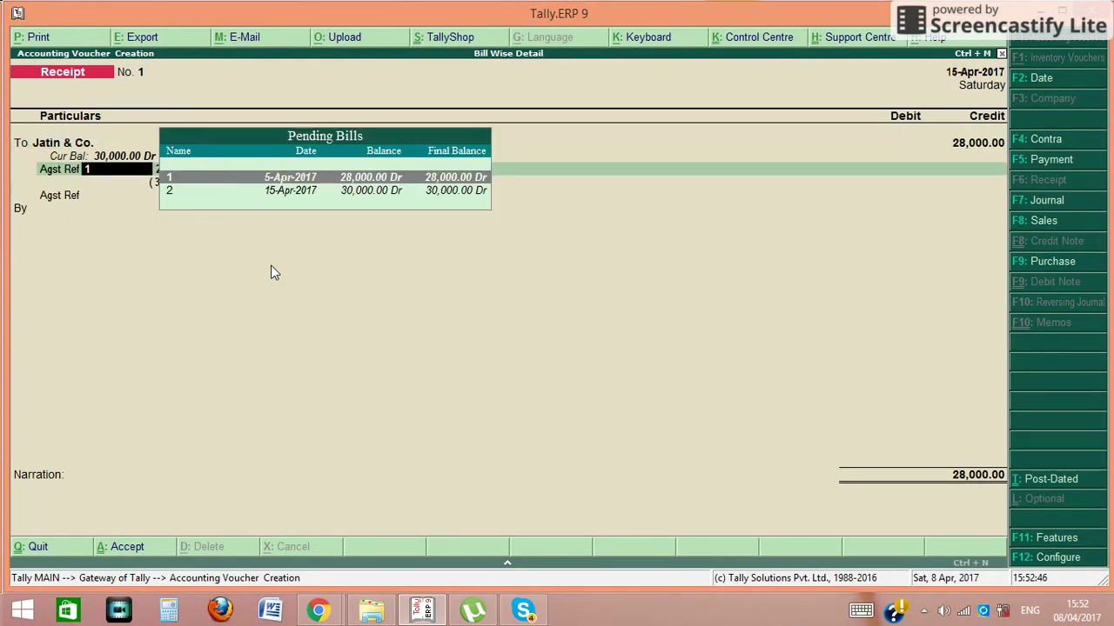
Keep the adjustment against bill 1, clear the empty reference row and debit Cash with 28,000.
{"action": "key", "text": "Return"}
{"action": "key", "text": "Return"}
{"action": "key", "text": "Return"}
{"action": "key", "text": "Return"}
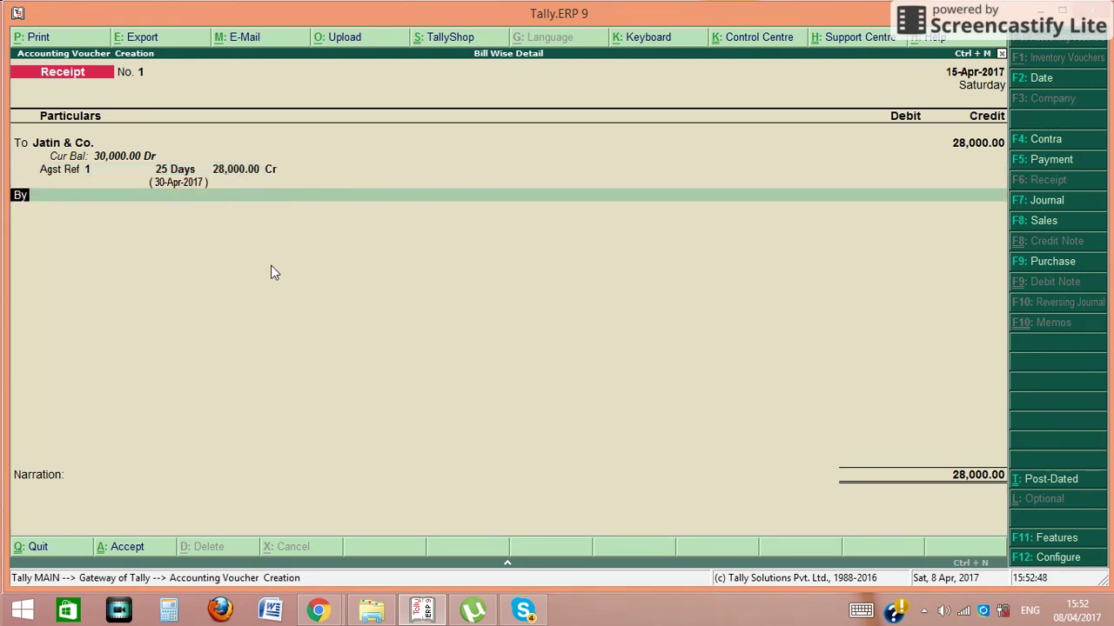
{"action": "key", "text": "Return"}
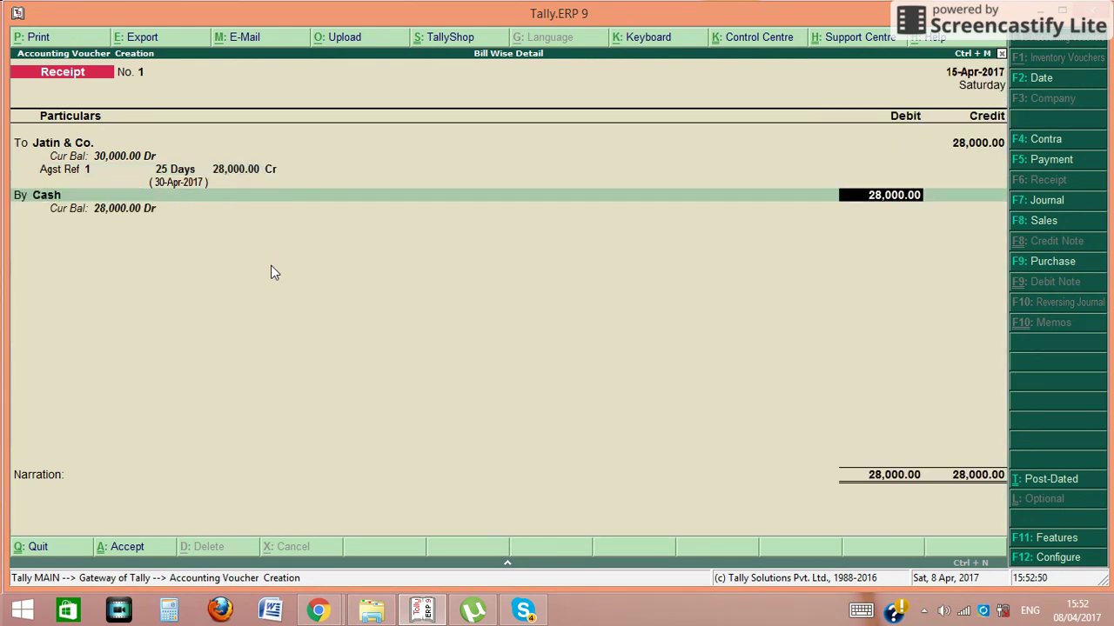
Set the receipt voucher's date to 30-Apr-2017.
{"action": "key", "text": "F2"}
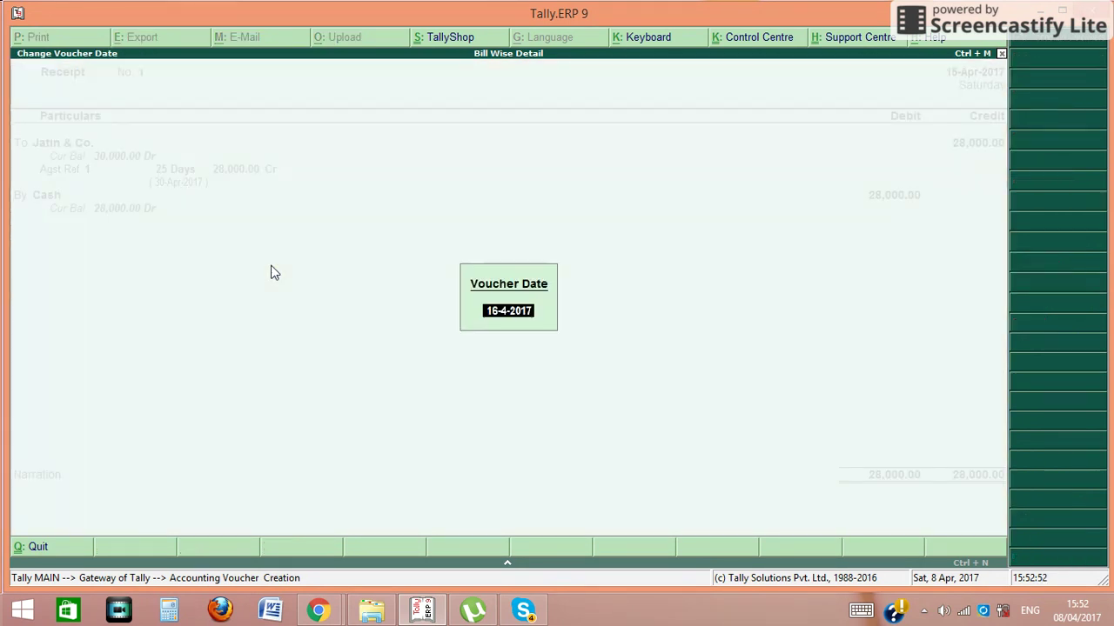
{"action": "type", "text": "30-4"}
{"action": "key", "text": "Return"}
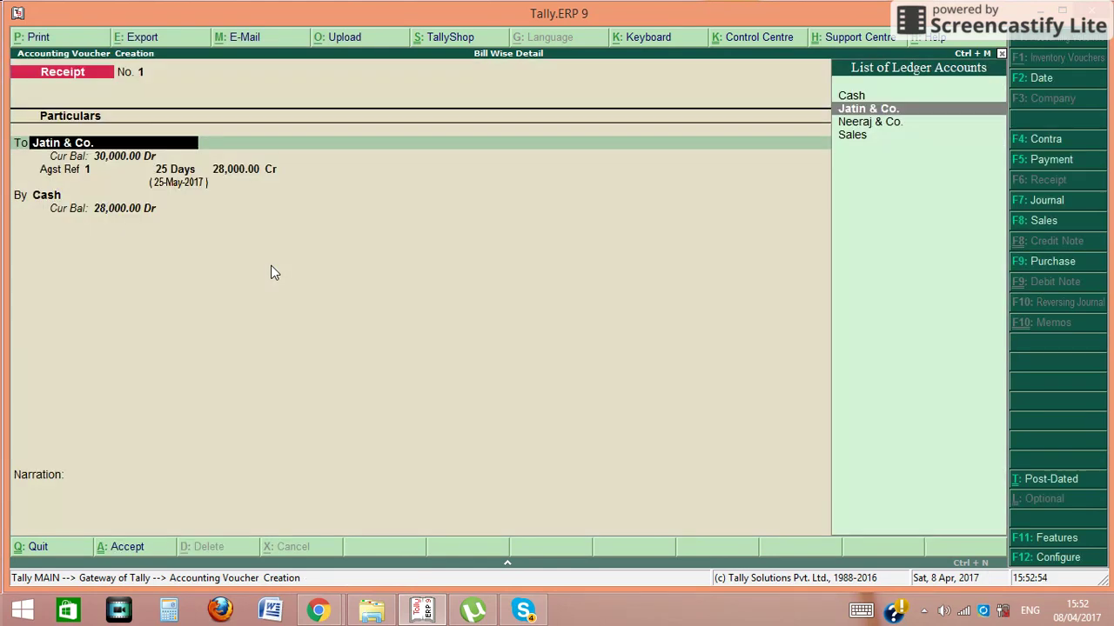
Keep Jatin & Co. credited with 28,000 and its Agst Ref adjustment against bill 1 unchanged in the receipt.
{"action": "key", "text": "Return"}
{"action": "key", "text": "Return"}
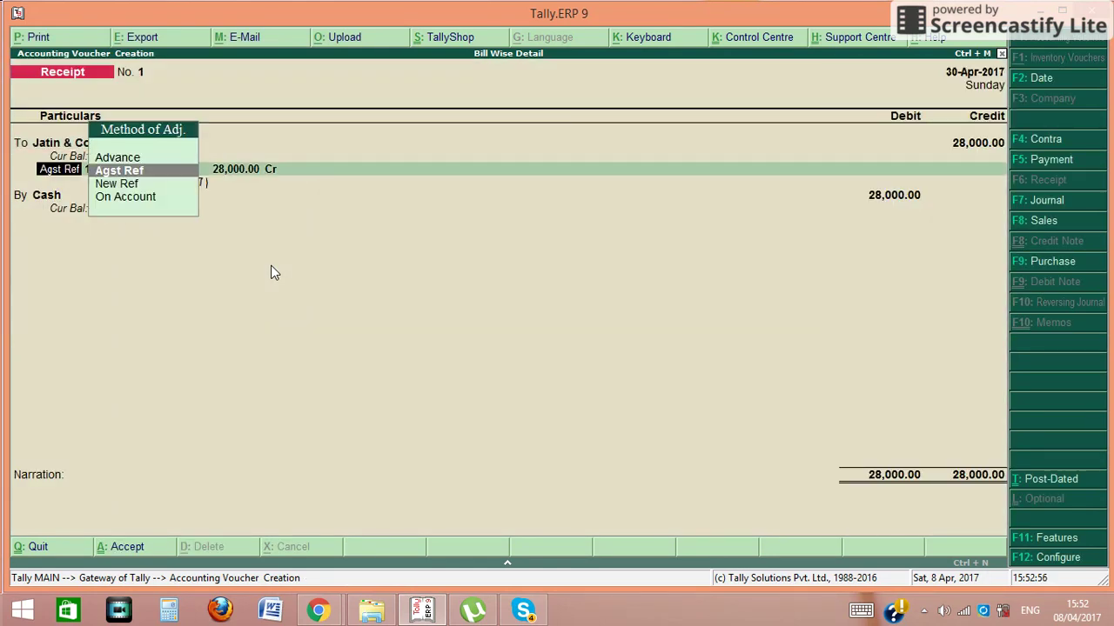
{"action": "key", "text": "Return"}
{"action": "key", "text": "Return"}
{"action": "key", "text": "Return"}
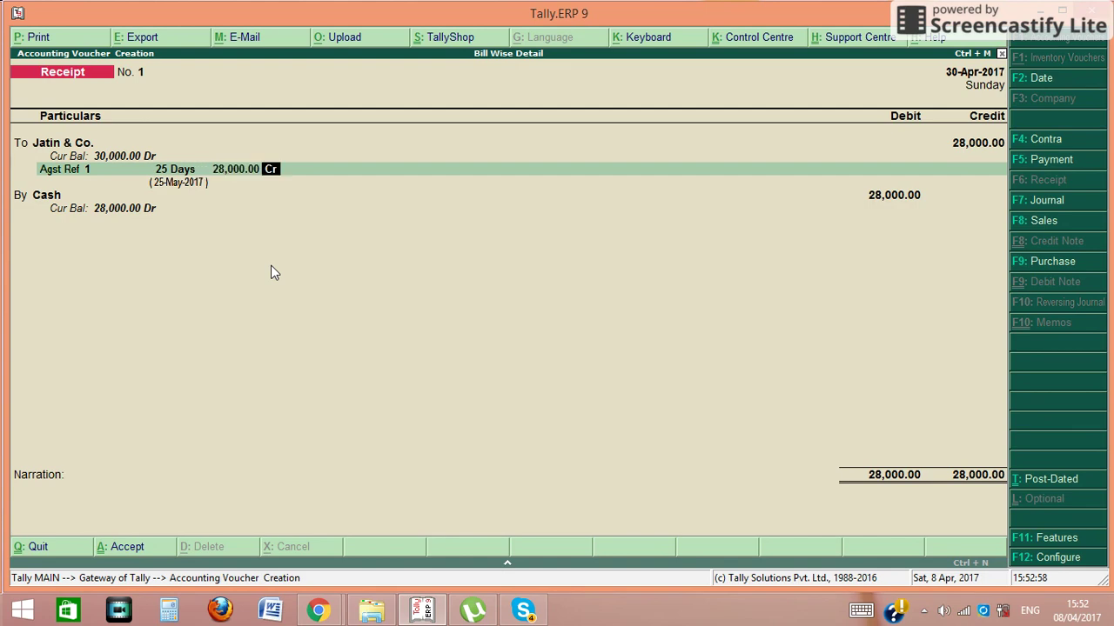
{"action": "key", "text": "Return"}
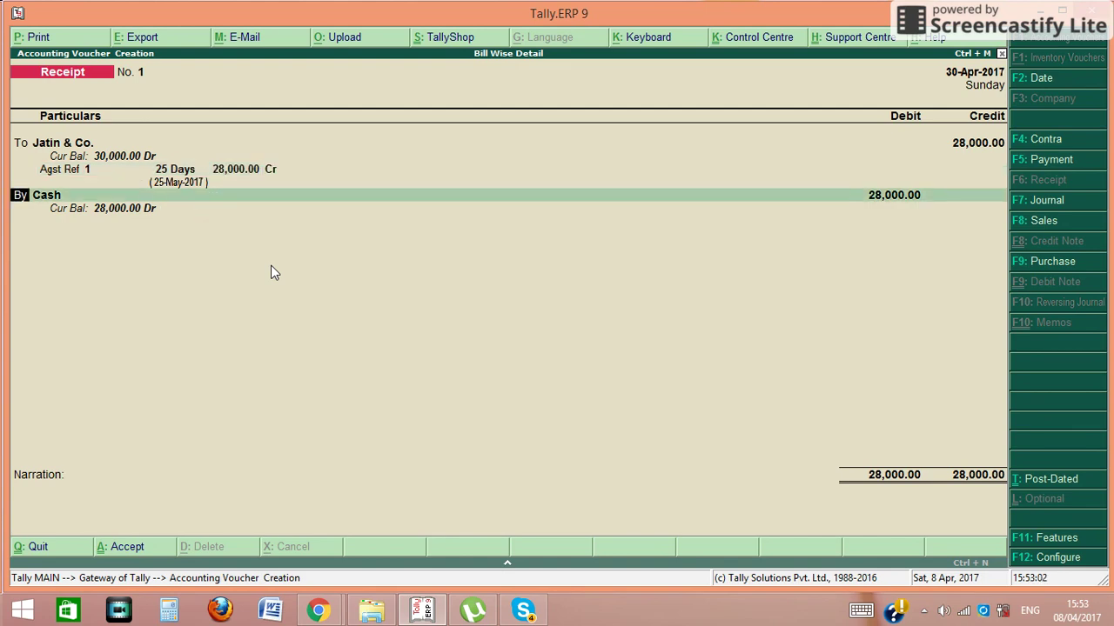
Keep the 28,000 Cash debit, leave the narration blank and save the receipt voucher.
{"action": "key", "text": "Return"}
{"action": "key", "text": "Return"}
{"action": "key", "text": "Return"}
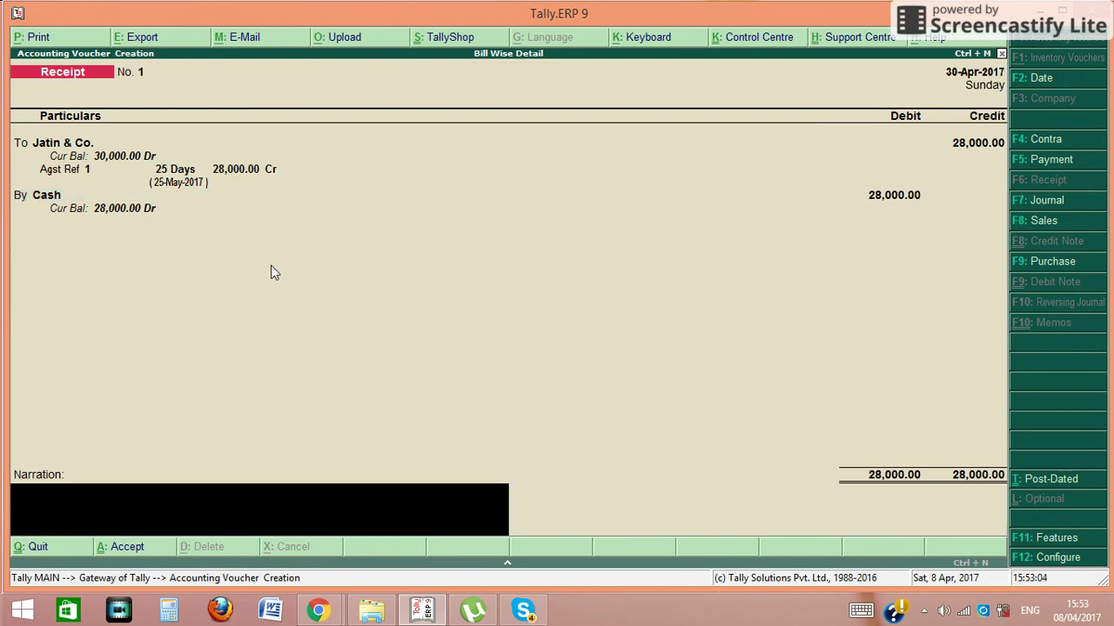
{"action": "key", "text": "Return"}
{"action": "key", "text": "Return"}
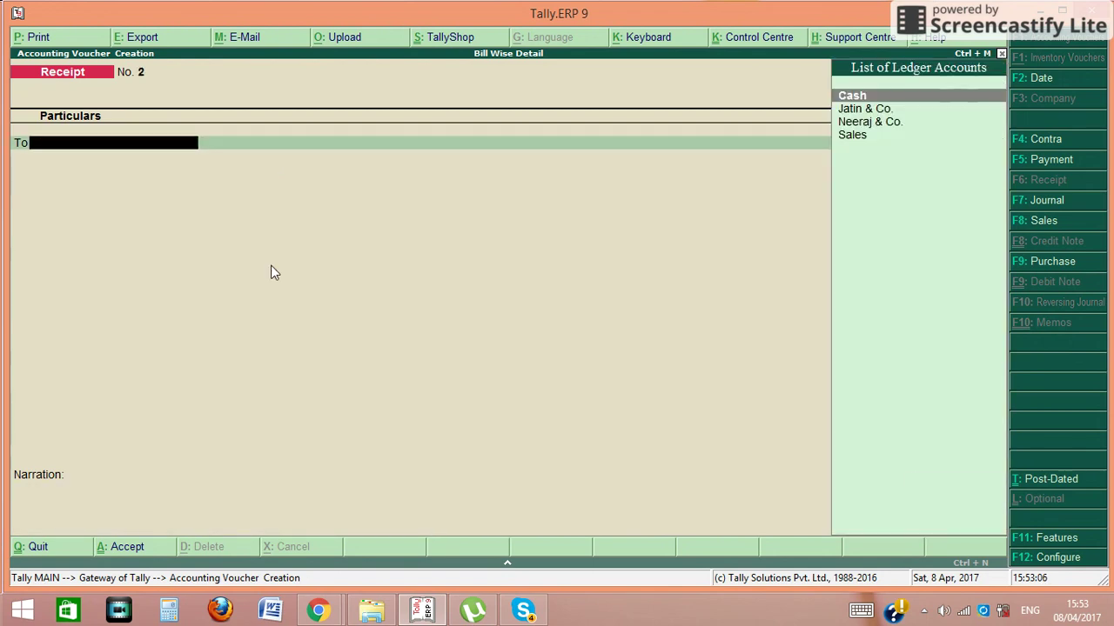
Leave voucher entry and display the outstanding Receivables report from the Statements of Accounts.
{"action": "key", "text": "Escape"}
{"action": "key", "text": "Down"}
{"action": "key", "text": "Down"}
{"action": "key", "text": "Down"}
{"action": "key", "text": "Down"}
{"action": "key", "text": "Down"}
{"action": "key", "text": "Down"}
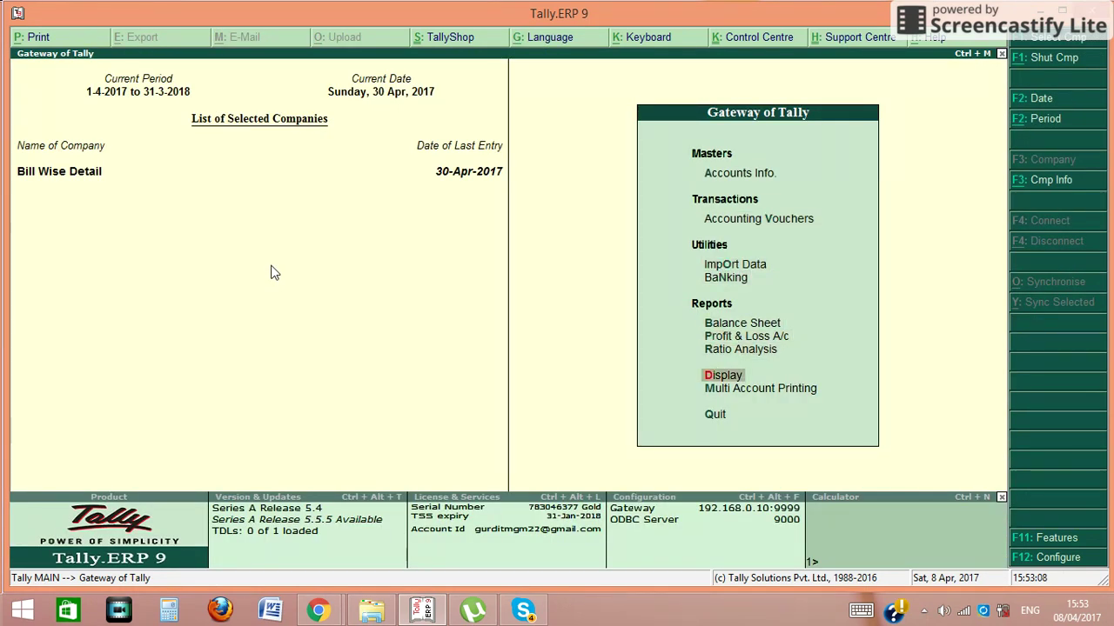
{"action": "key", "text": "Return"}
{"action": "key", "text": "Down"}
{"action": "key", "text": "Down"}
{"action": "key", "text": "Return"}
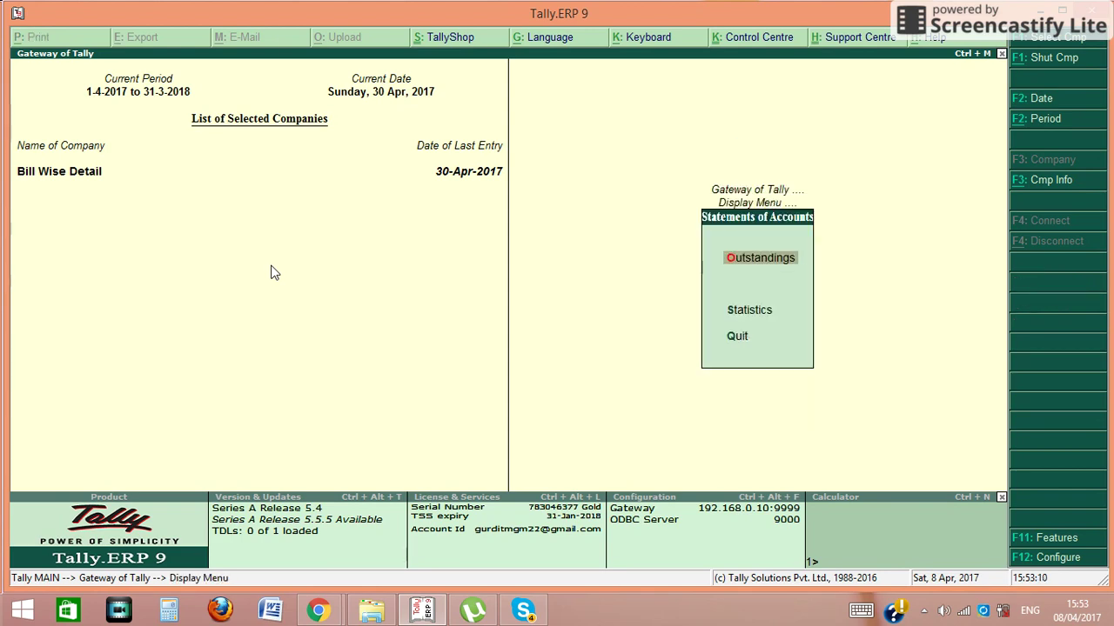
{"action": "key", "text": "Return"}
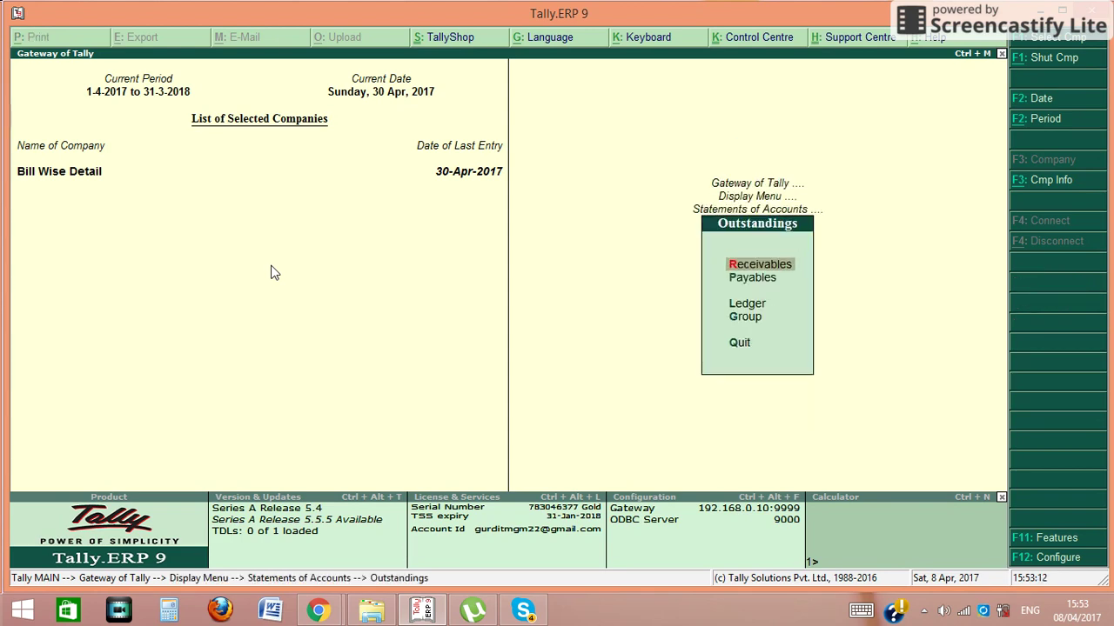
{"action": "key", "text": "Return"}
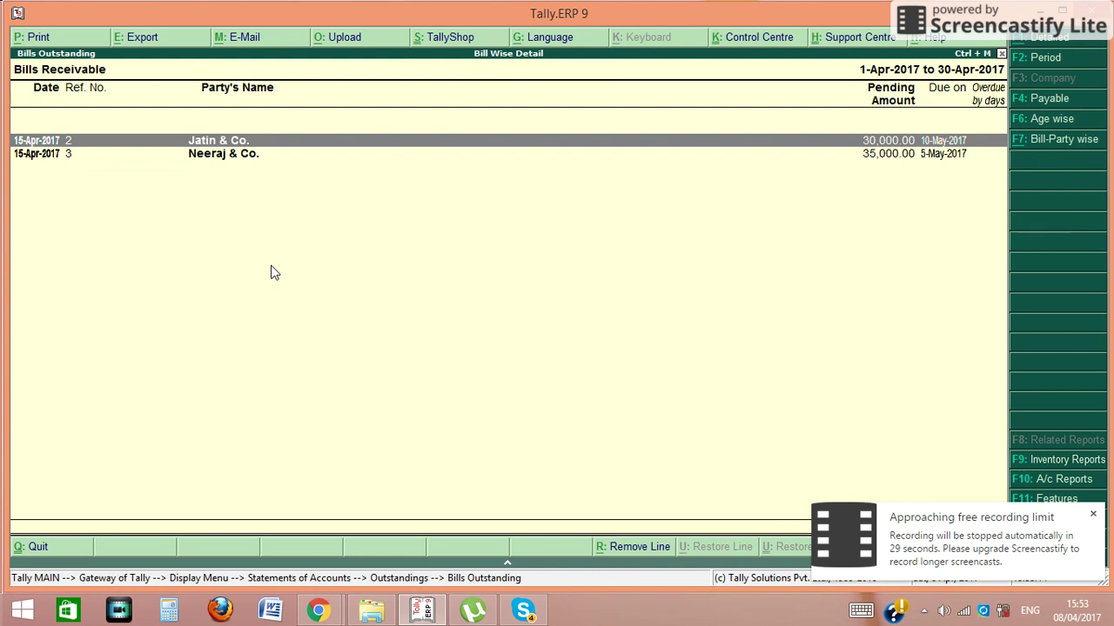